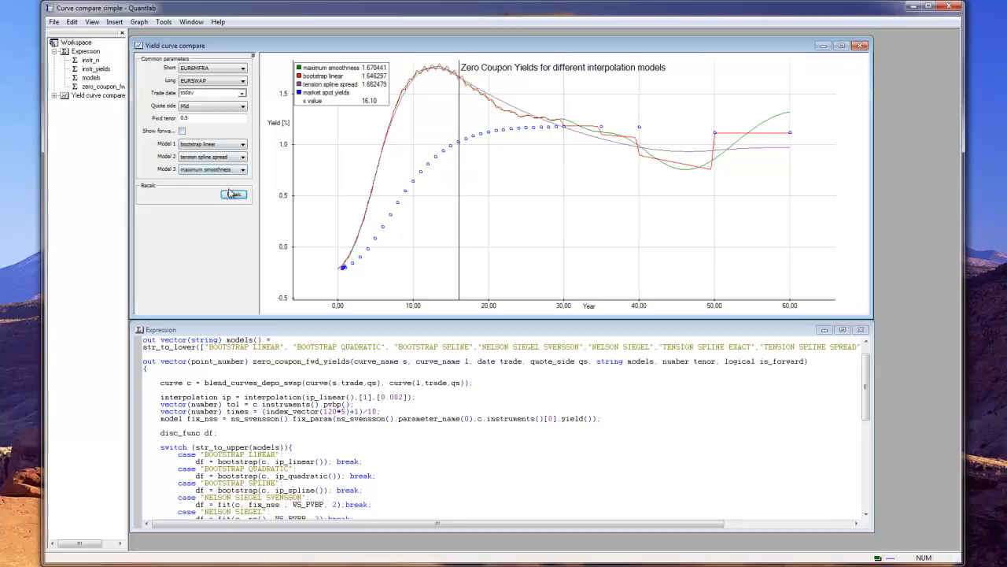
Recalculate the yield curve graph, turn on showing forward rates, and recalculate it again.
{"action": "left_click", "coordinate": [233, 194]}
{"action": "left_click", "coordinate": [222, 133]}
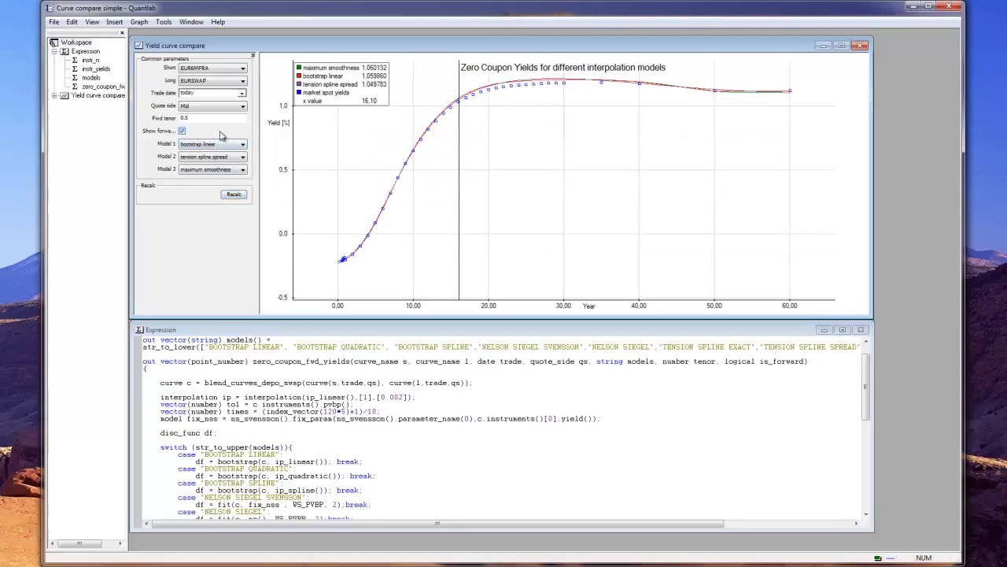
{"action": "left_click", "coordinate": [234, 194]}
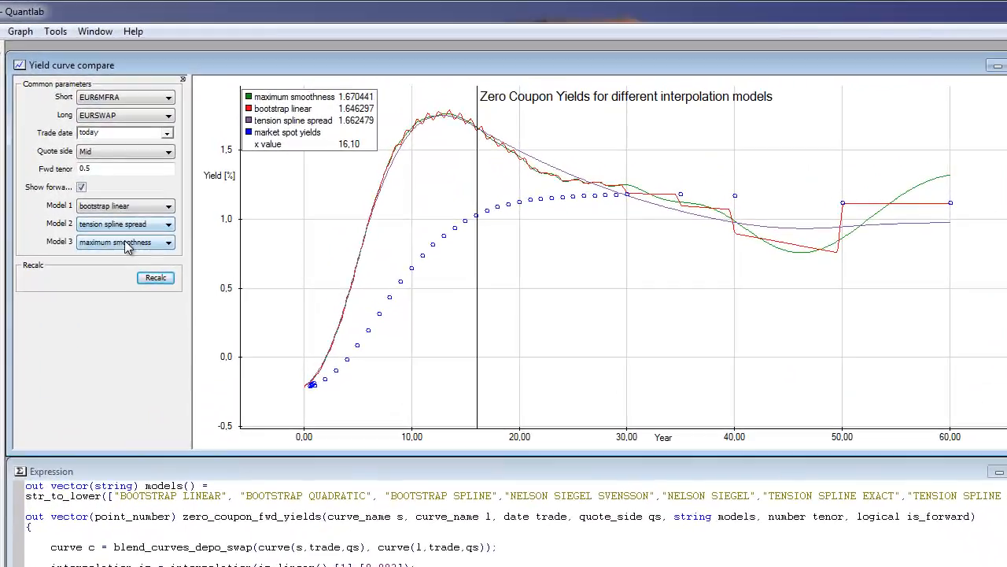
Set Model 3 to tension spline exact and recalculate the graph.
{"action": "left_click", "coordinate": [157, 216]}
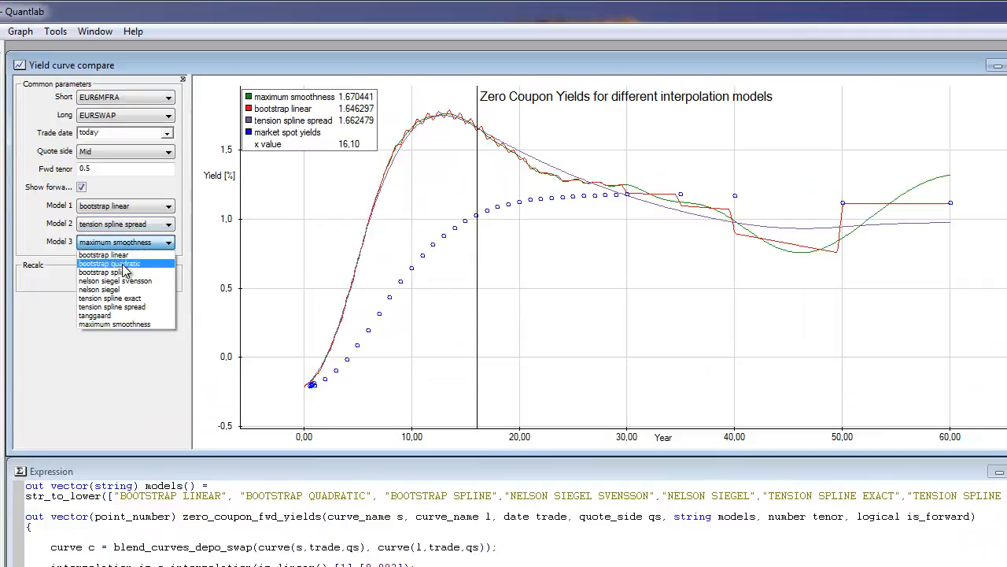
{"action": "left_click", "coordinate": [116, 303]}
{"action": "left_click", "coordinate": [161, 279]}
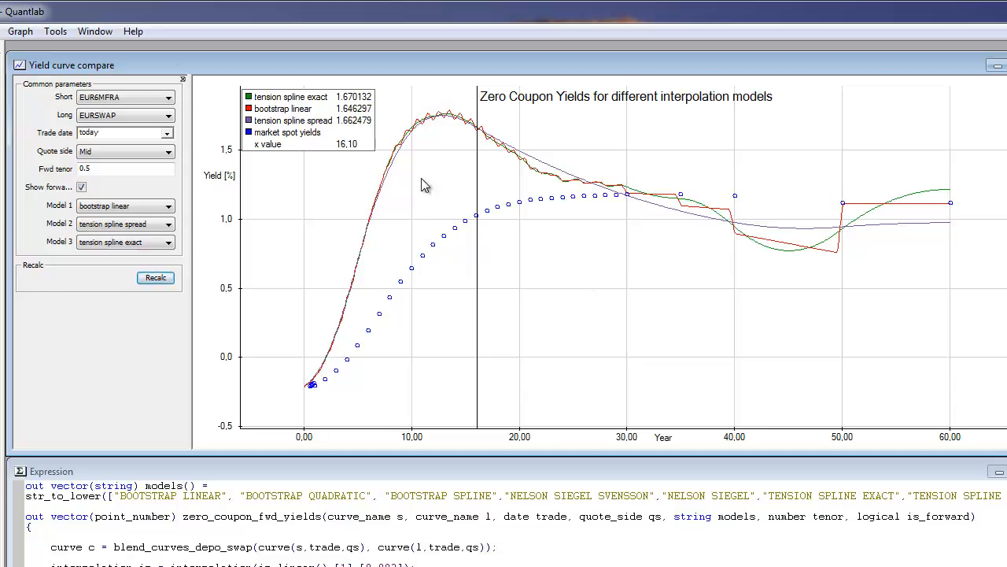
Move the vertical reading line to x value 14.60, highlight the three model curves one by one, and shift the graph title slightly.
{"action": "left_click_drag", "start_coordinate": [477, 166], "coordinate": [461, 203]}
{"action": "left_click", "coordinate": [303, 97]}
{"action": "left_click", "coordinate": [299, 109]}
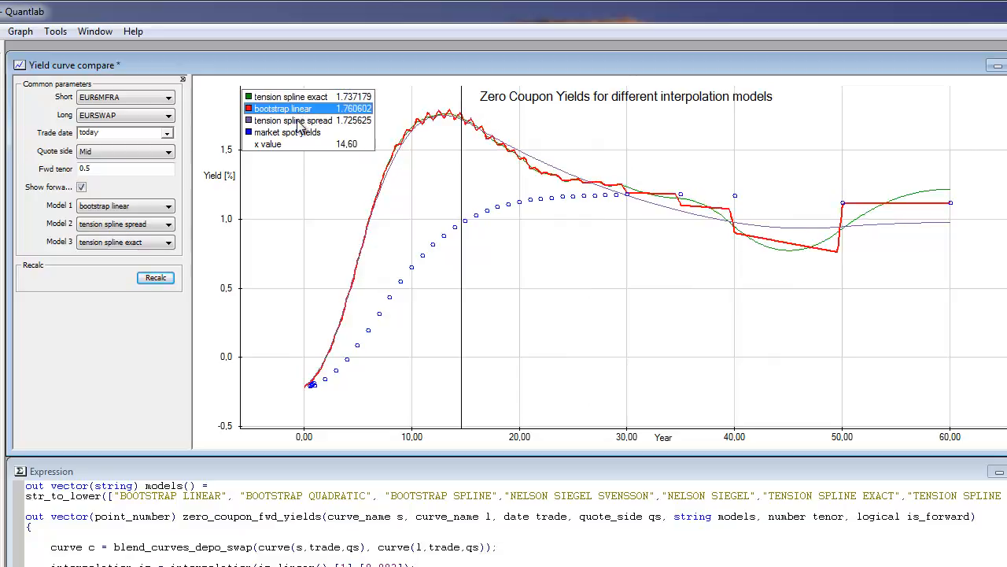
{"action": "left_click", "coordinate": [291, 121]}
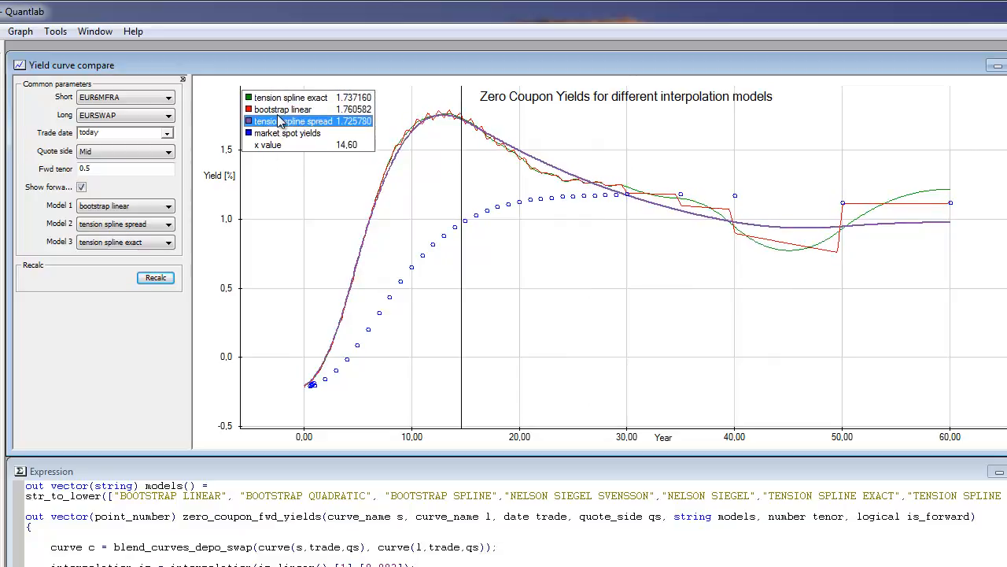
{"action": "left_click", "coordinate": [235, 180]}
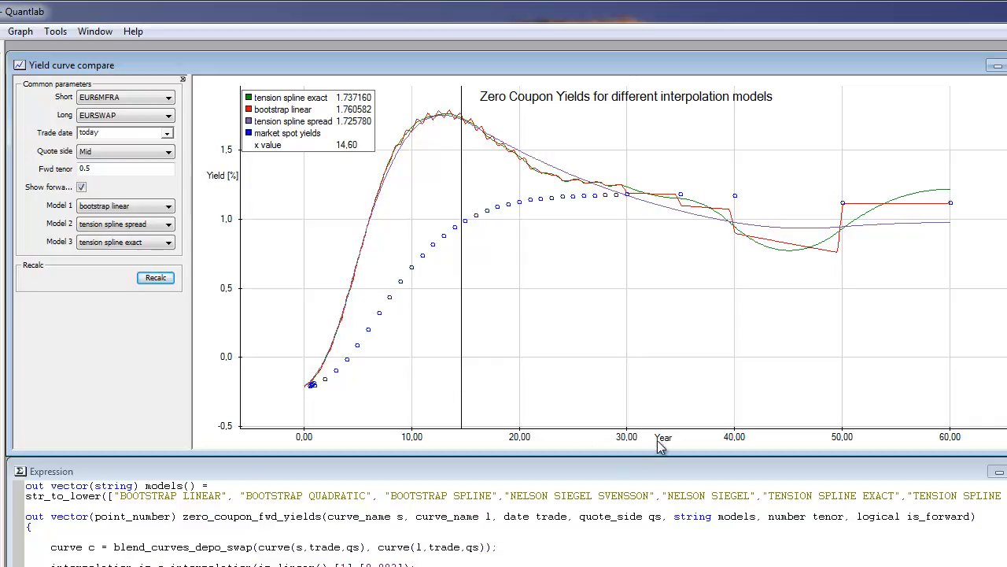
{"action": "left_click_drag", "start_coordinate": [613, 100], "coordinate": [604, 100]}
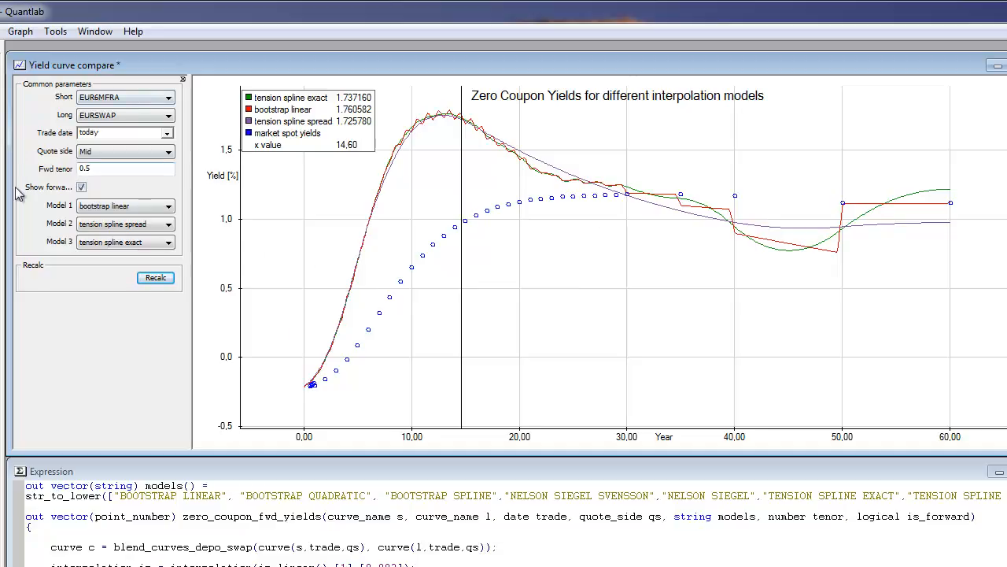
Enlarge the Expression window upwards over the graph until the whole code listing is visible.
{"action": "left_click", "coordinate": [206, 506]}
{"action": "left_click_drag", "start_coordinate": [211, 458], "coordinate": [213, 166]}
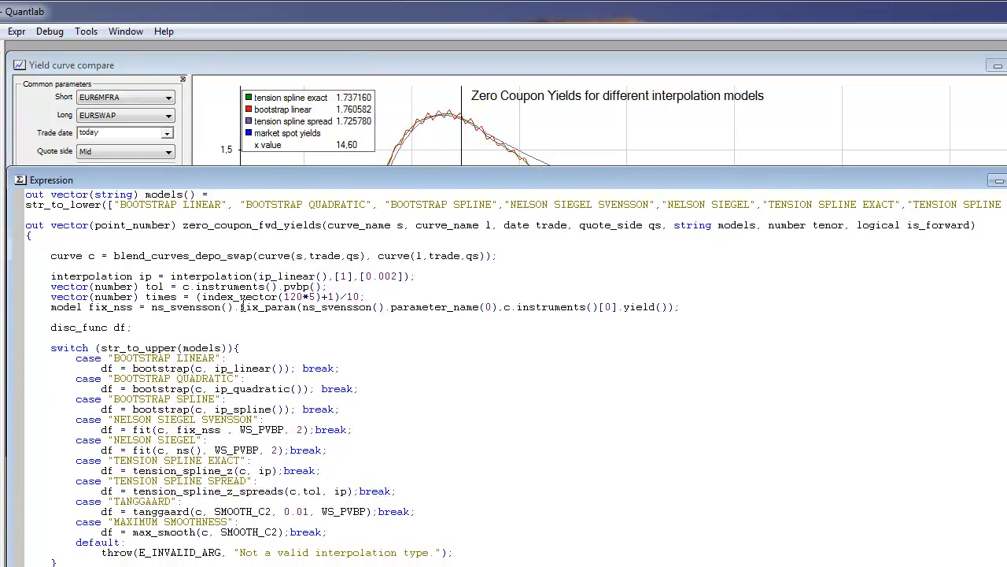
{"action": "left_click_drag", "start_coordinate": [237, 168], "coordinate": [236, 50]}
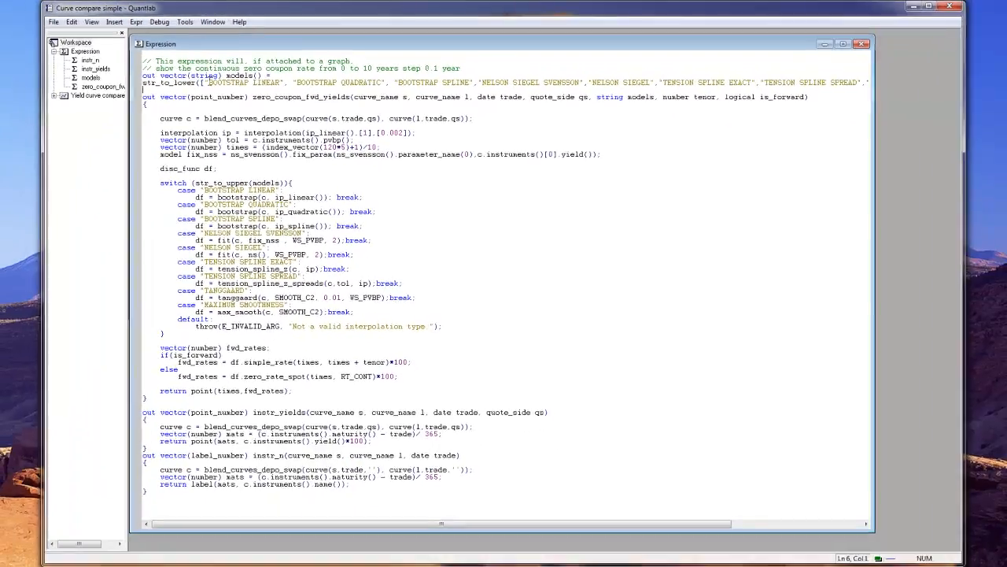
Examine the expression code: the models list, the zero_coupon_fwd_yields arguments, the is_forward branch, and the instr_yields and instr_n functions.
{"action": "left_click", "coordinate": [151, 108]}
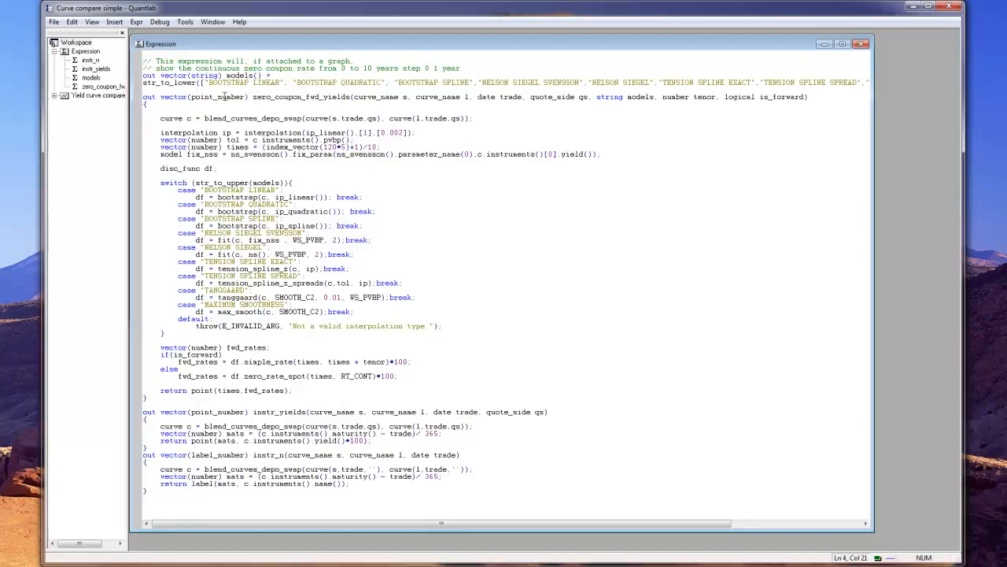
{"action": "left_click_drag", "start_coordinate": [181, 97], "coordinate": [226, 97]}
{"action": "double_click", "coordinate": [639, 97]}
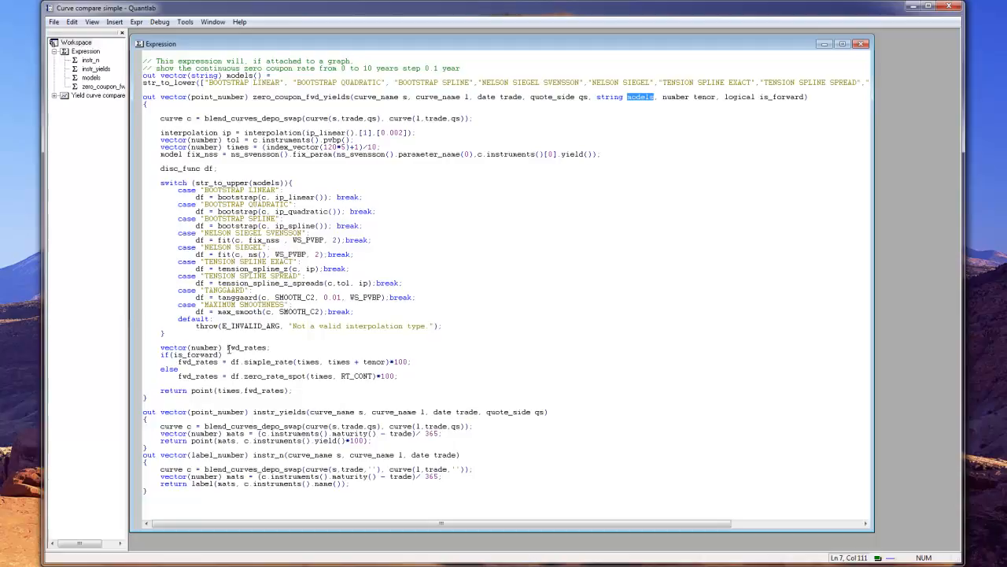
{"action": "double_click", "coordinate": [203, 355]}
{"action": "left_click_drag", "start_coordinate": [145, 419], "coordinate": [227, 441]}
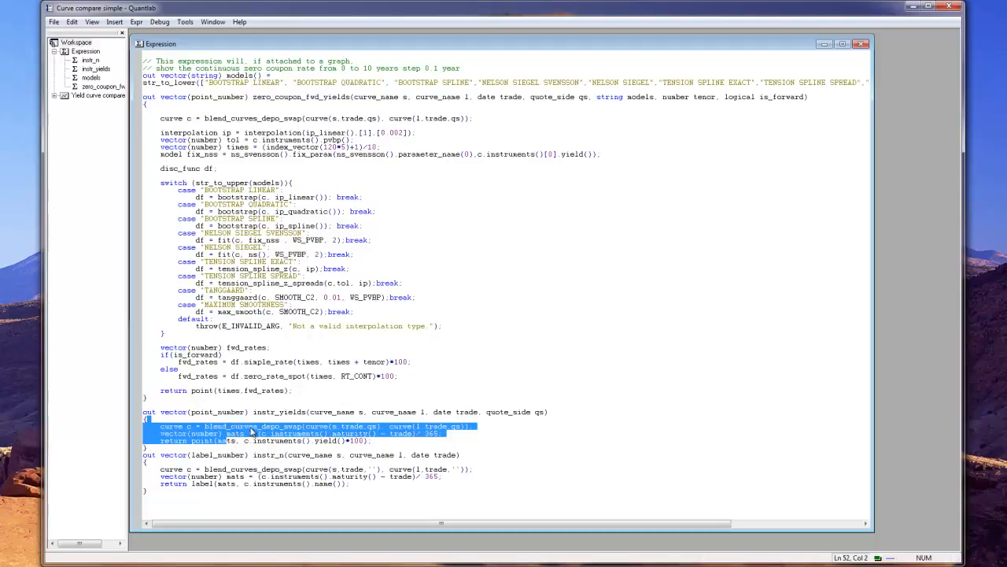
{"action": "left_click", "coordinate": [253, 434]}
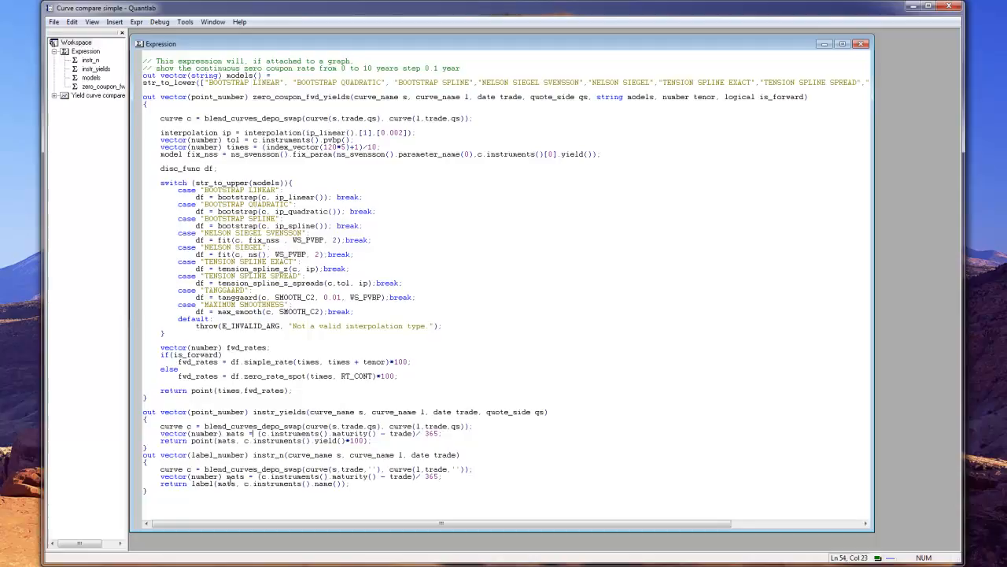
{"action": "left_click_drag", "start_coordinate": [200, 455], "coordinate": [240, 456]}
Make room by shrinking the Expression window and minimizing the Yield curve compare window, and insert a graph named MySecondGraph.
{"action": "left_click_drag", "start_coordinate": [356, 48], "coordinate": [325, 336]}
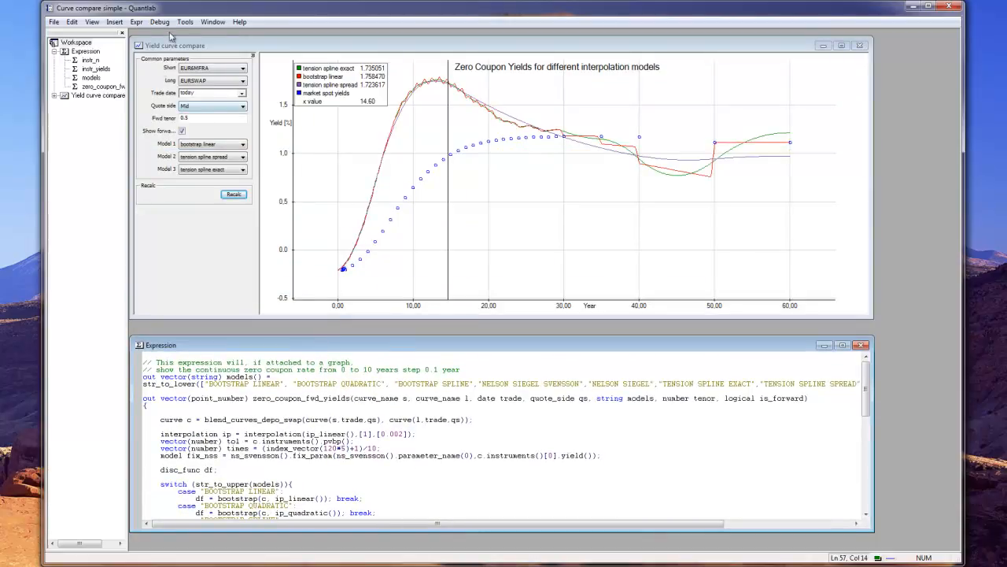
{"action": "left_click", "coordinate": [823, 46]}
{"action": "left_click", "coordinate": [113, 20]}
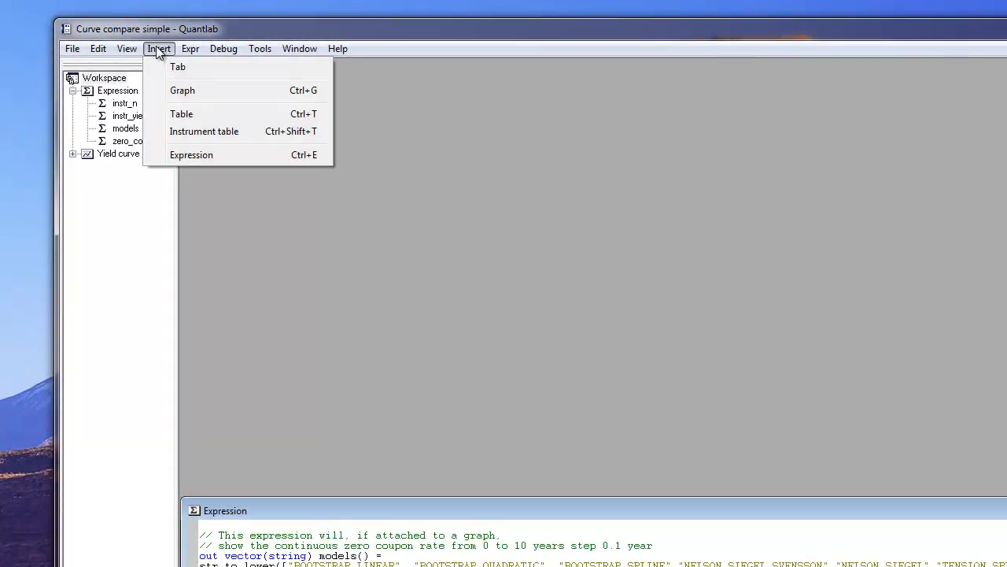
{"action": "left_click", "coordinate": [158, 90]}
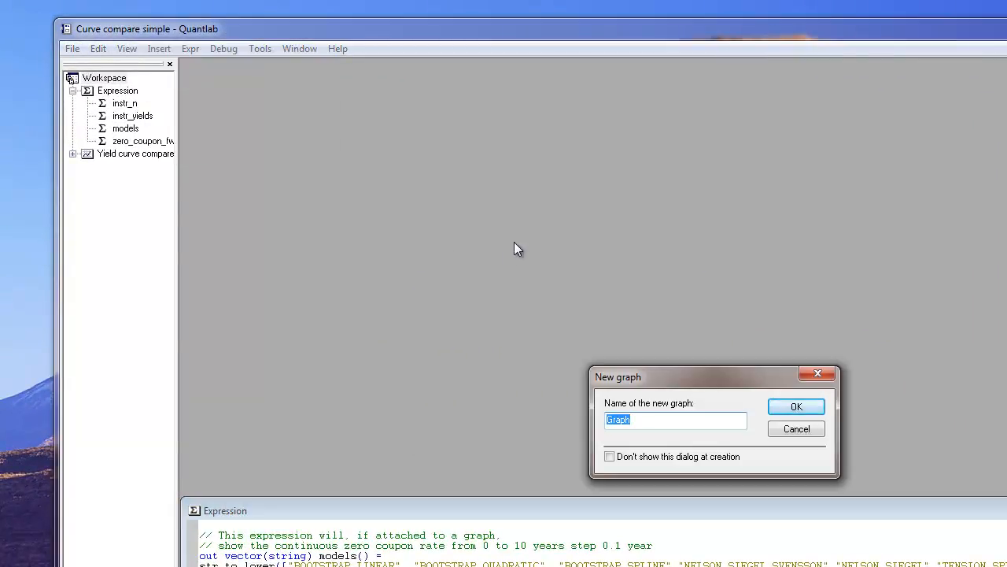
{"action": "type", "text": "My"}
{"action": "type", "text": "SecondGraph"}
{"action": "key", "text": "Return"}
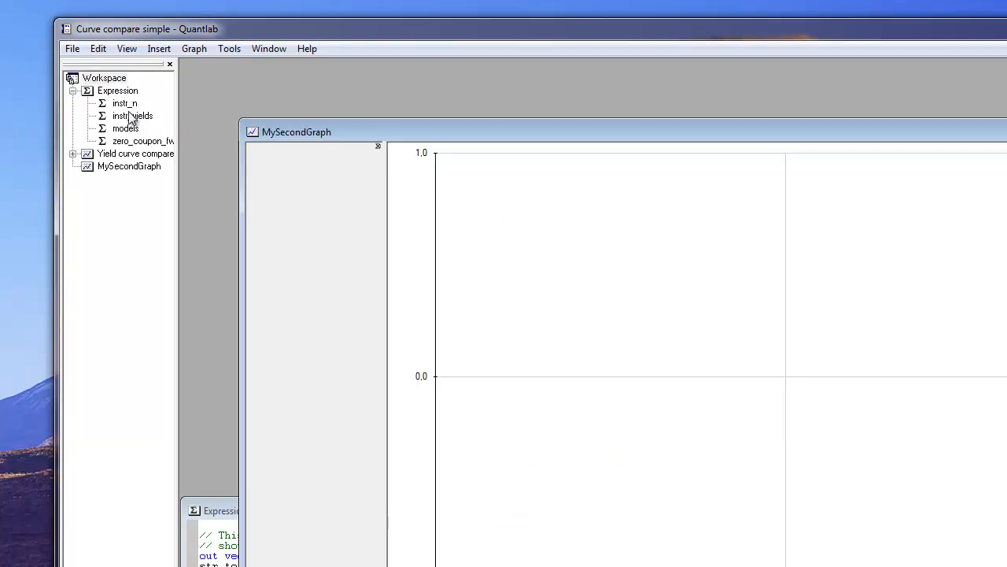
Attach zero_coupon_fwd_yields twice and instr_yields once to MySecondGraph, and extend its window upwards to fit all parameters.
{"action": "left_click_drag", "start_coordinate": [134, 146], "coordinate": [465, 236]}
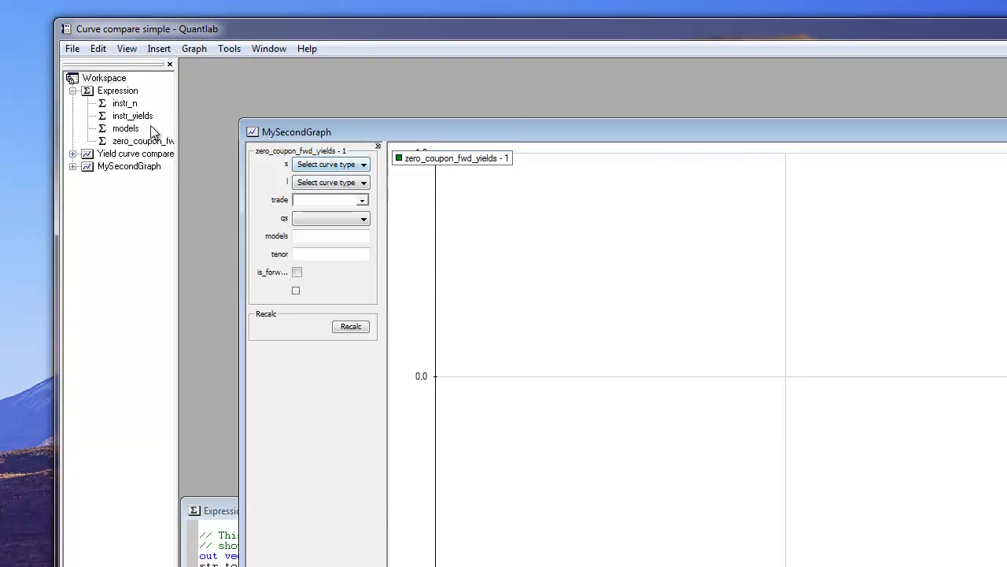
{"action": "left_click_drag", "start_coordinate": [134, 143], "coordinate": [524, 230]}
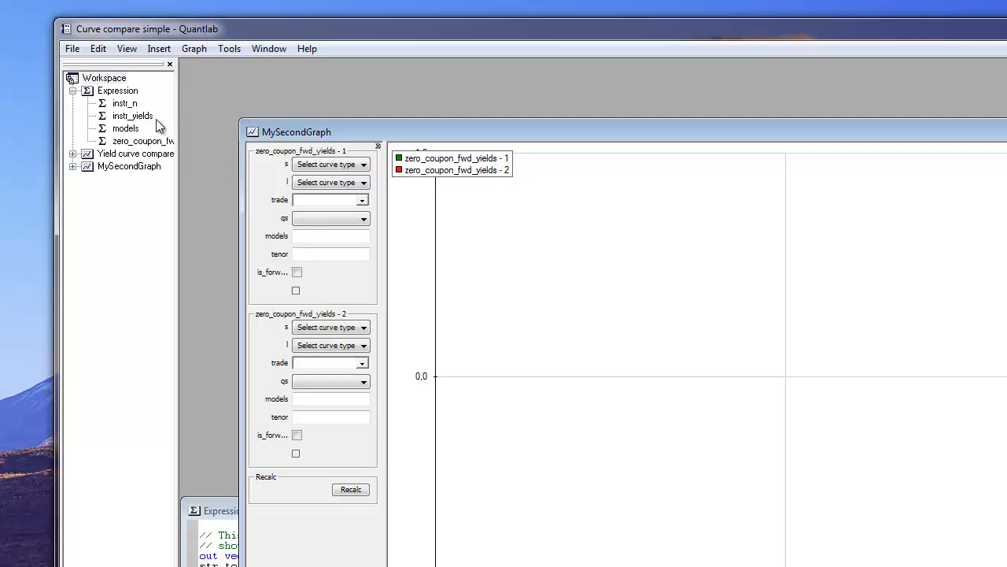
{"action": "left_click_drag", "start_coordinate": [118, 118], "coordinate": [538, 250]}
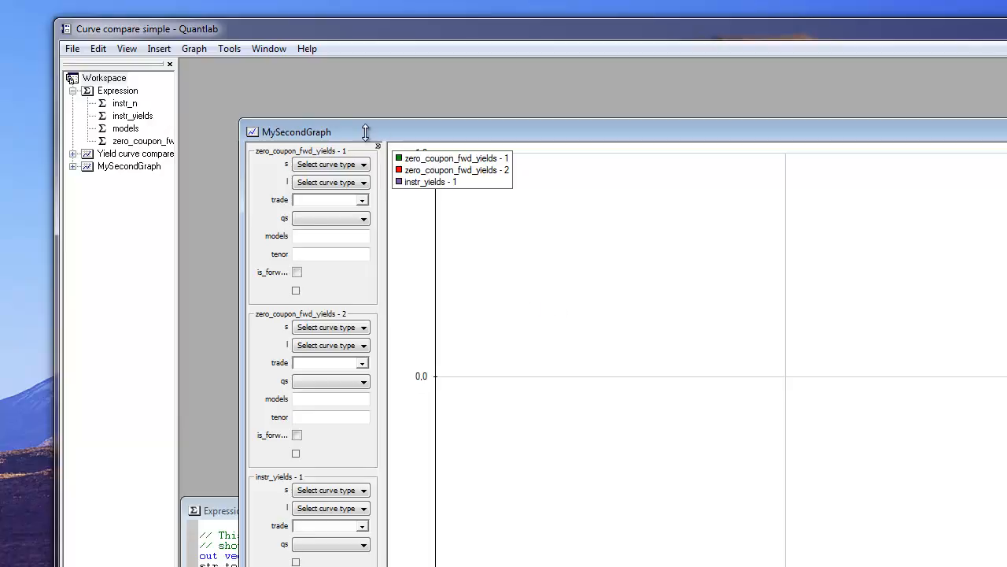
{"action": "left_click_drag", "start_coordinate": [325, 122], "coordinate": [323, 81]}
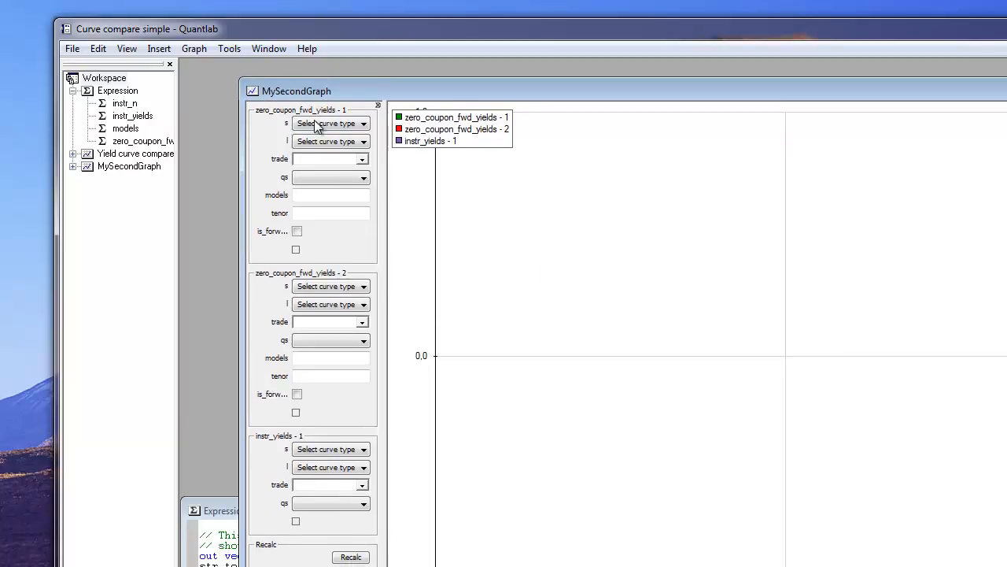
In MySecondGraph's parameter options, make s, l, trade and qs of zero_coupon_fwd_yields - 1 common parameters.
{"action": "right_click", "coordinate": [270, 253]}
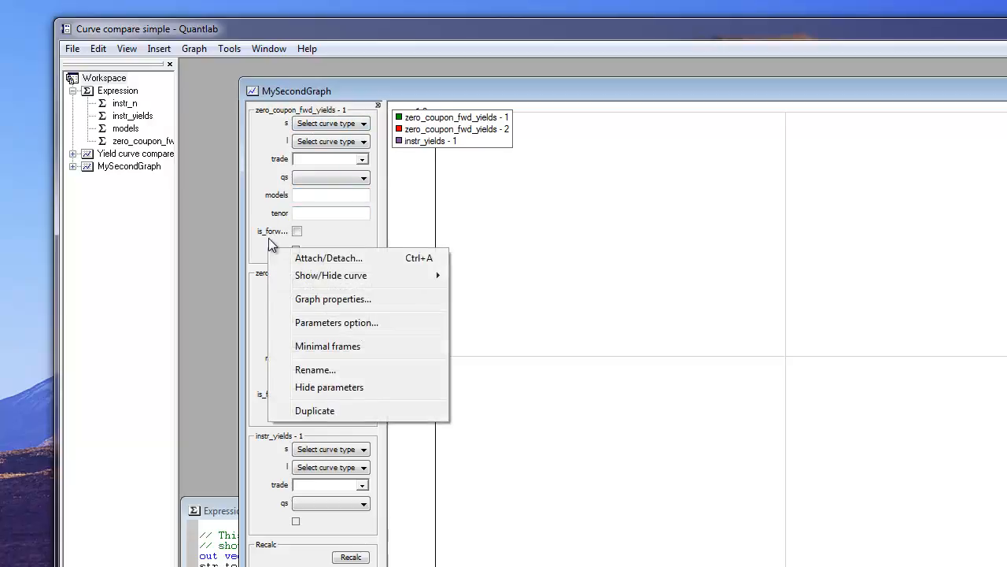
{"action": "left_click", "coordinate": [298, 322]}
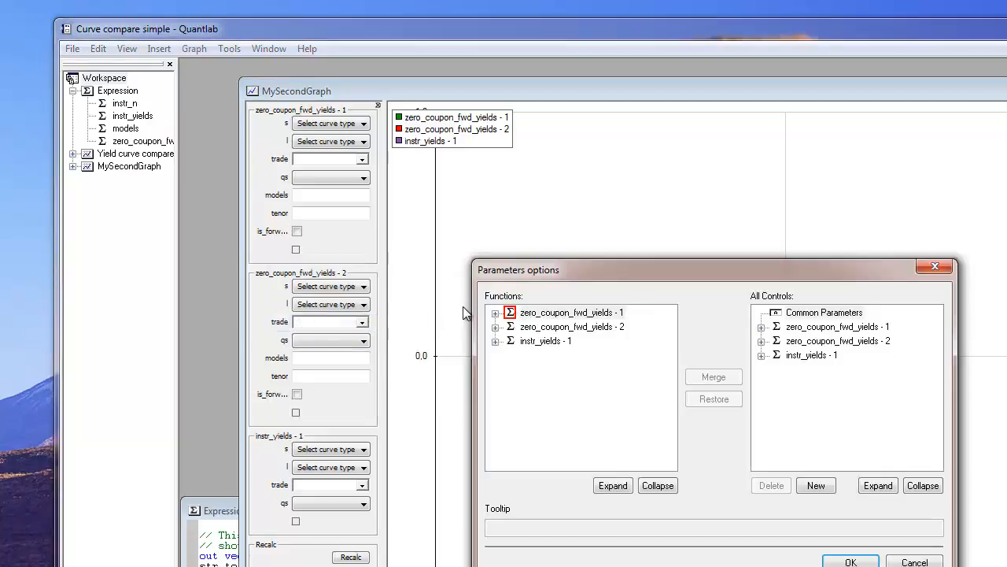
{"action": "left_click_drag", "start_coordinate": [527, 268], "coordinate": [504, 170]}
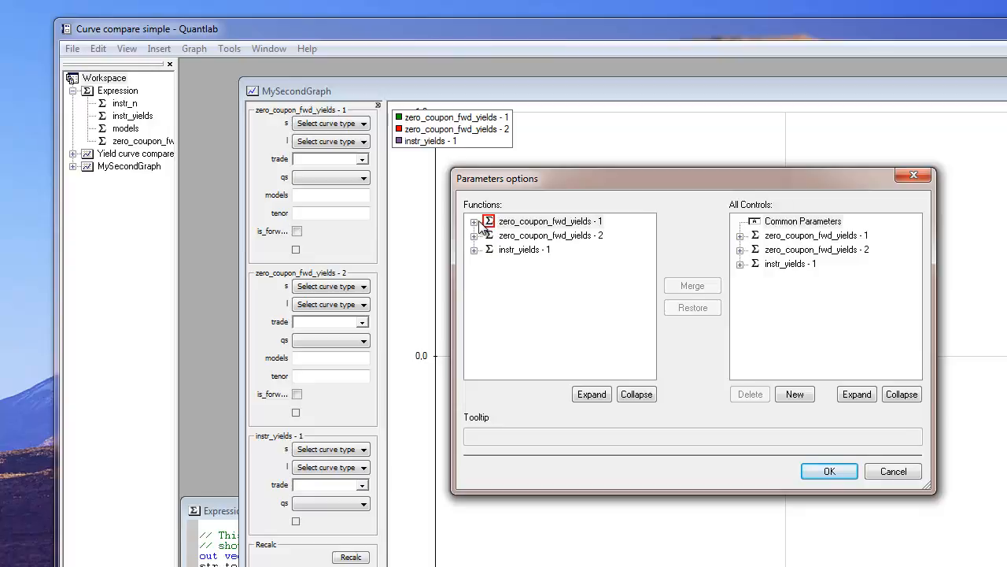
{"action": "double_click", "coordinate": [487, 222]}
{"action": "left_click", "coordinate": [514, 236]}
{"action": "left_click_drag", "start_coordinate": [513, 236], "coordinate": [755, 222]}
{"action": "left_click_drag", "start_coordinate": [510, 251], "coordinate": [769, 224]}
{"action": "left_click", "coordinate": [512, 266]}
{"action": "left_click_drag", "start_coordinate": [512, 266], "coordinate": [761, 236]}
{"action": "left_click_drag", "start_coordinate": [512, 280], "coordinate": [759, 229]}
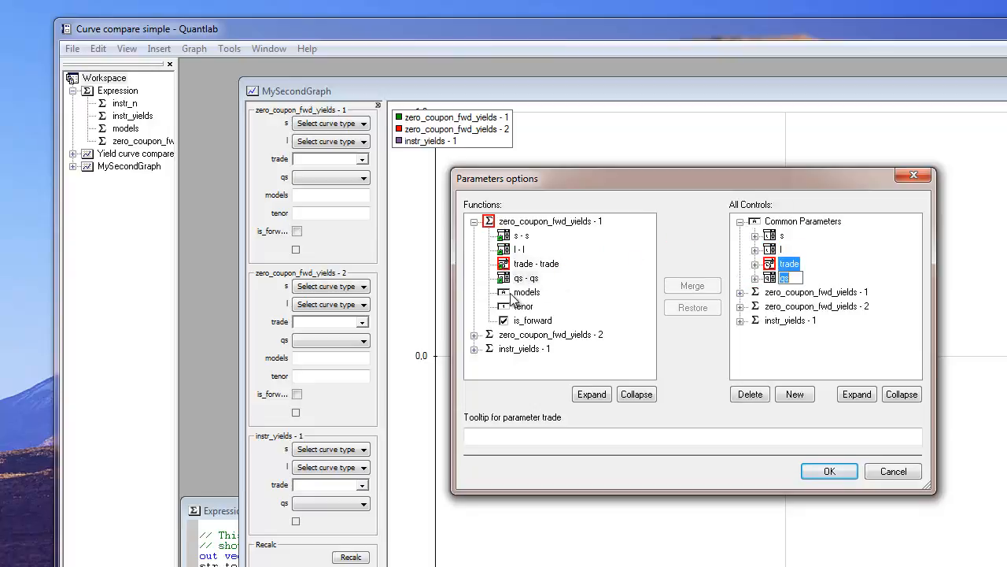
Add models of zero_coupon_fwd_yields - 1 to the common parameters as "models 1", along with its tenor and is_forward.
{"action": "left_click", "coordinate": [523, 294]}
{"action": "left_click_drag", "start_coordinate": [523, 294], "coordinate": [787, 285]}
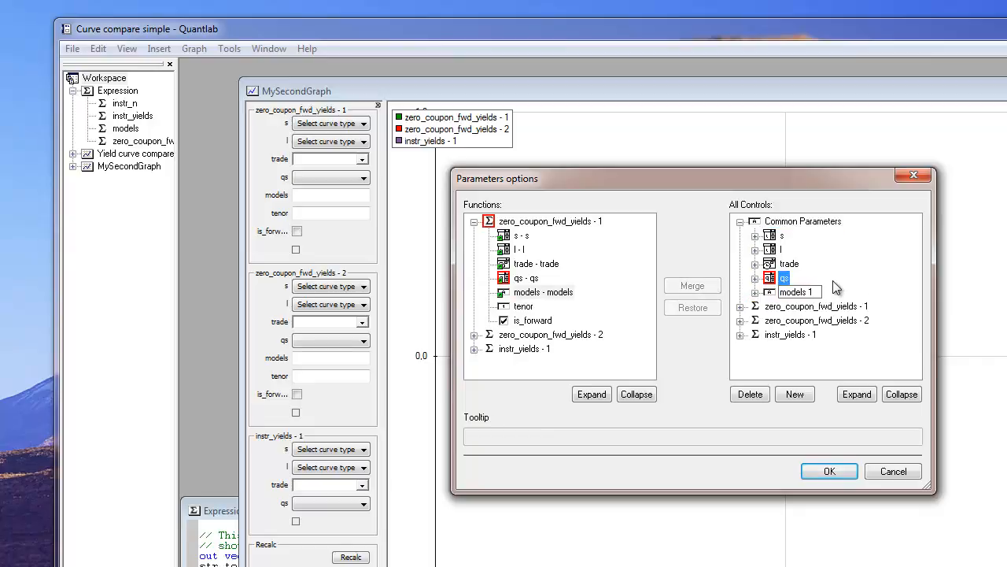
{"action": "key", "text": "Return"}
{"action": "left_click", "coordinate": [517, 307]}
{"action": "left_click_drag", "start_coordinate": [520, 312], "coordinate": [795, 222]}
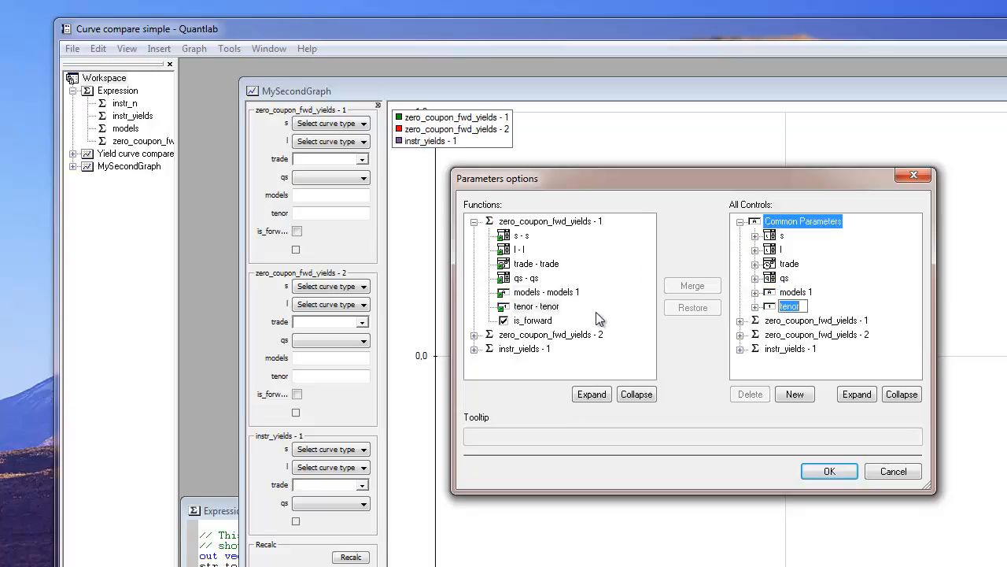
{"action": "left_click_drag", "start_coordinate": [541, 325], "coordinate": [768, 229]}
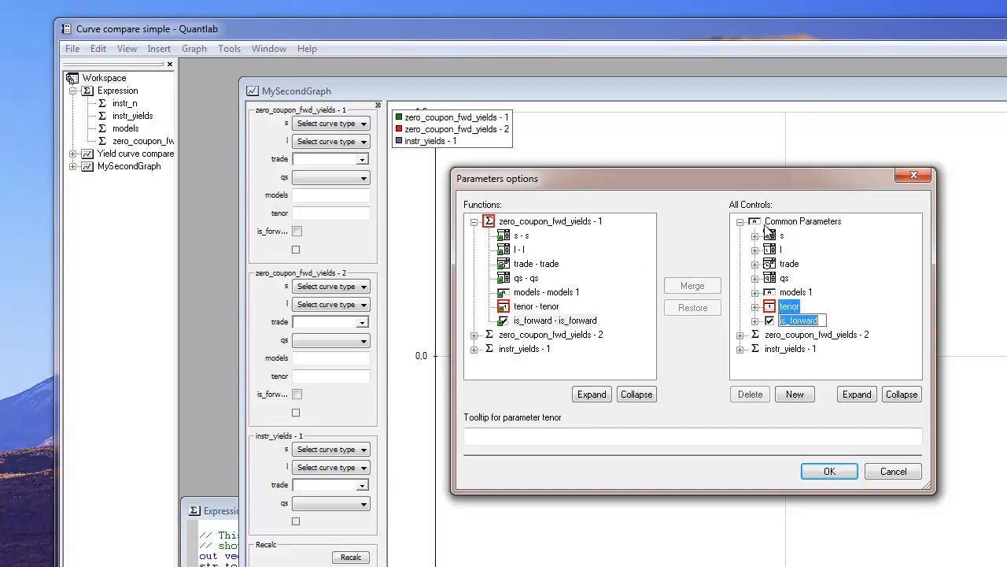
Merge s, l, trade and qs of zero_coupon_fwd_yields - 2 into the matching common parameters, and add its models as "models 2".
{"action": "left_click", "coordinate": [537, 336]}
{"action": "left_click", "coordinate": [475, 335]}
{"action": "left_click", "coordinate": [512, 279]}
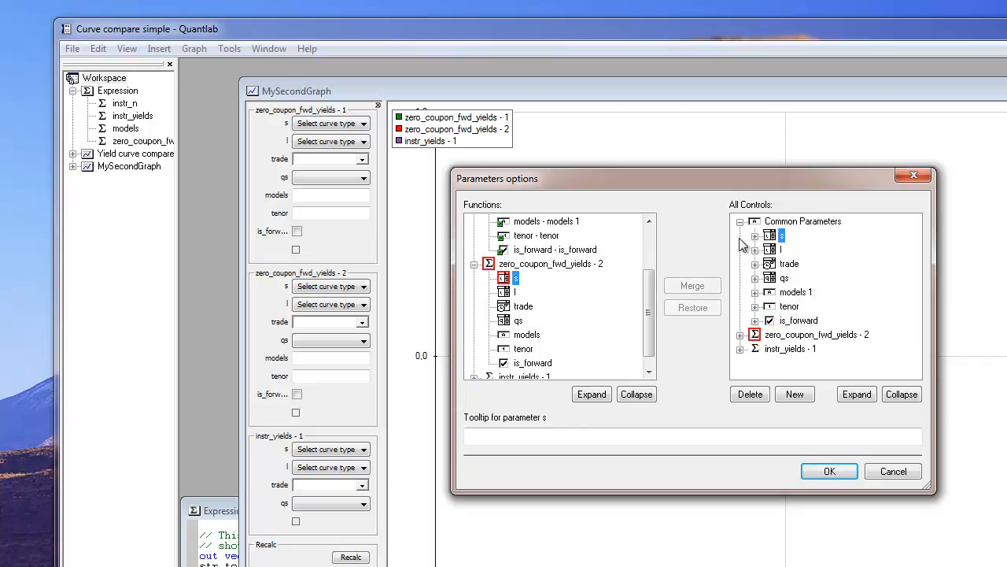
{"action": "left_click_drag", "start_coordinate": [511, 293], "coordinate": [781, 251]}
{"action": "left_click_drag", "start_coordinate": [525, 311], "coordinate": [787, 265]}
{"action": "left_click_drag", "start_coordinate": [518, 320], "coordinate": [775, 223]}
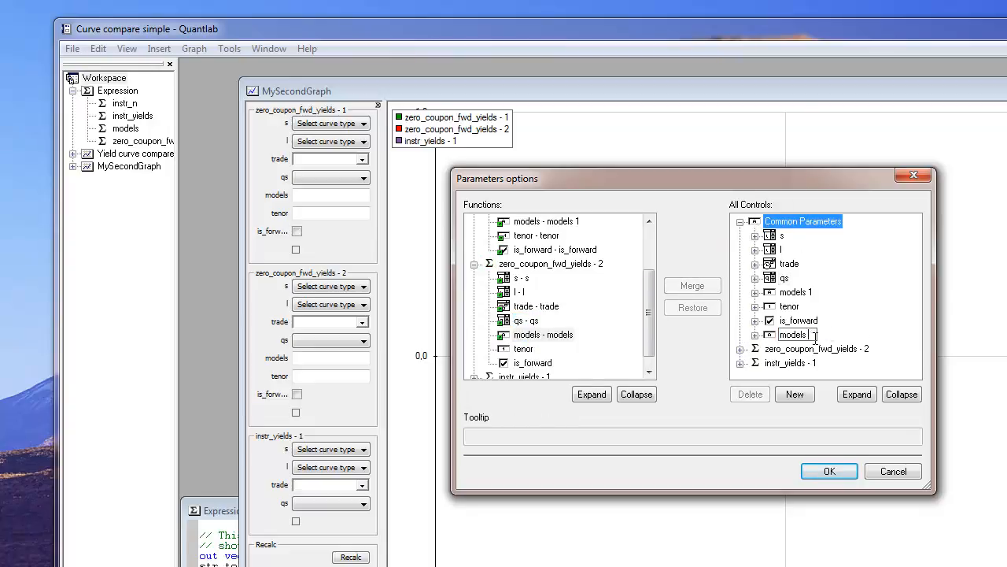
{"action": "type", "text": "2"}
{"action": "key", "text": "Return"}
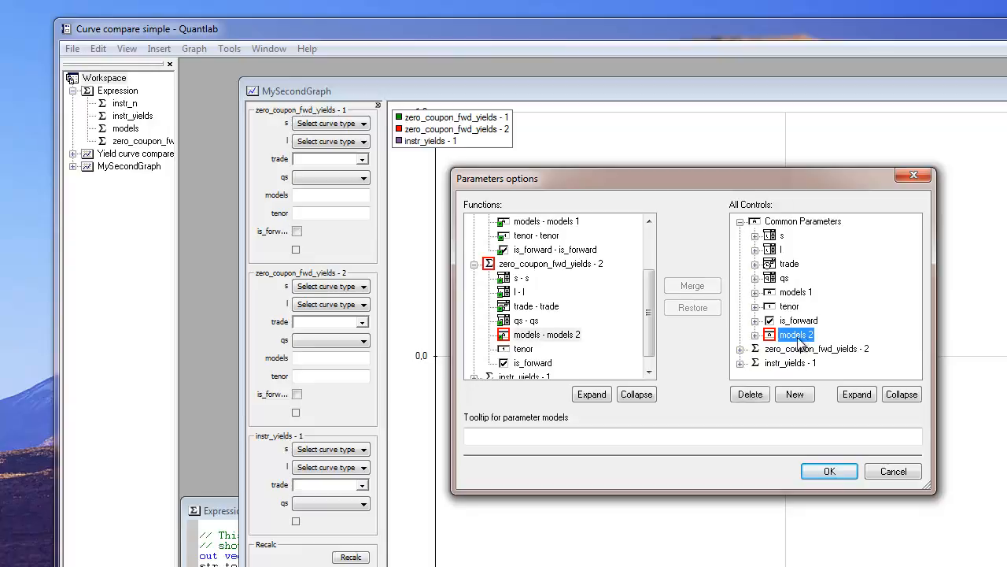
Reorder the common parameters so that models 2 comes directly after models 1.
{"action": "right_click", "coordinate": [797, 339]}
{"action": "left_click", "coordinate": [826, 344]}
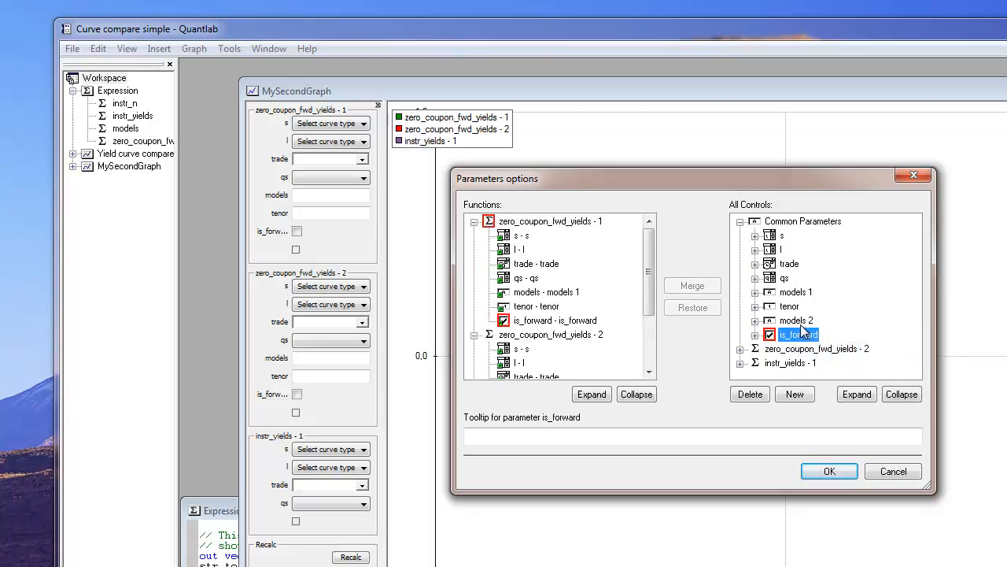
{"action": "right_click", "coordinate": [800, 323]}
{"action": "left_click", "coordinate": [826, 328]}
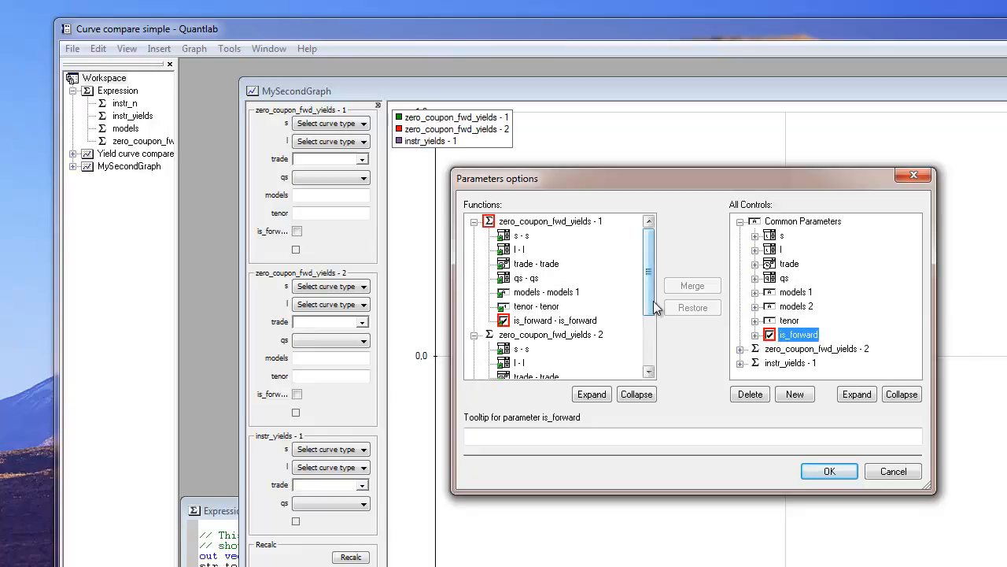
Merge tenor and is_forward of zero_coupon_fwd_yields - 2 into the matching common parameters.
{"action": "left_click_drag", "start_coordinate": [651, 305], "coordinate": [650, 360]}
{"action": "left_click_drag", "start_coordinate": [523, 334], "coordinate": [789, 323]}
{"action": "left_click_drag", "start_coordinate": [535, 348], "coordinate": [791, 335]}
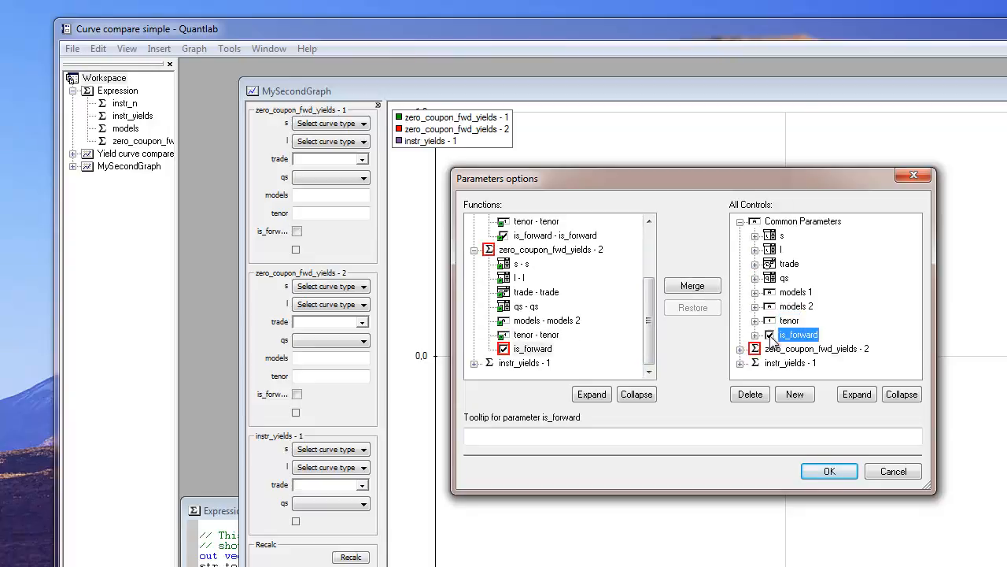
Merge s, l, trade and qs of instr_yields - 1 into the matching common parameters and accept the parameter options.
{"action": "left_click", "coordinate": [474, 363]}
{"action": "left_click_drag", "start_coordinate": [510, 320], "coordinate": [780, 236]}
{"action": "left_click_drag", "start_coordinate": [508, 338], "coordinate": [778, 250]}
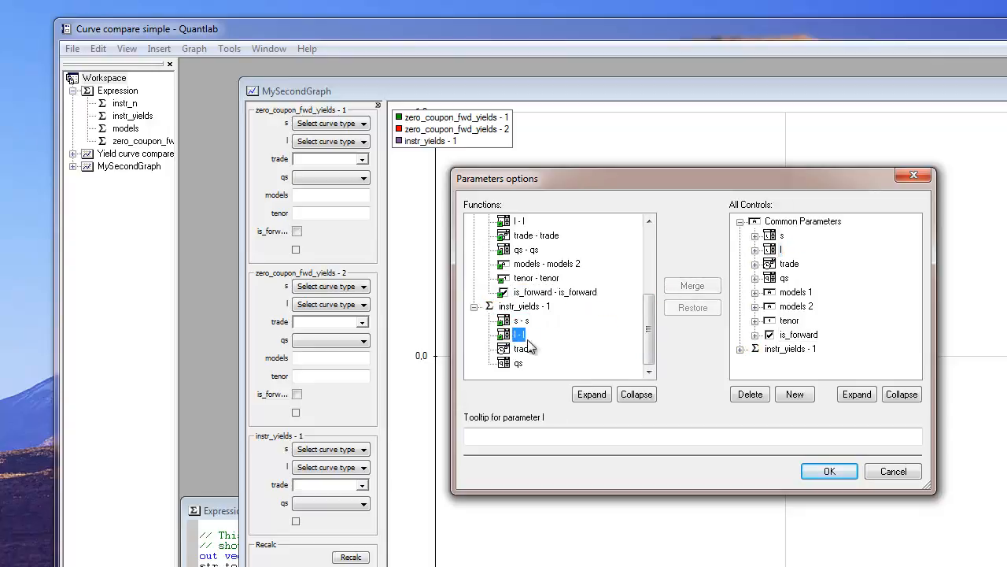
{"action": "left_click_drag", "start_coordinate": [525, 350], "coordinate": [775, 282]}
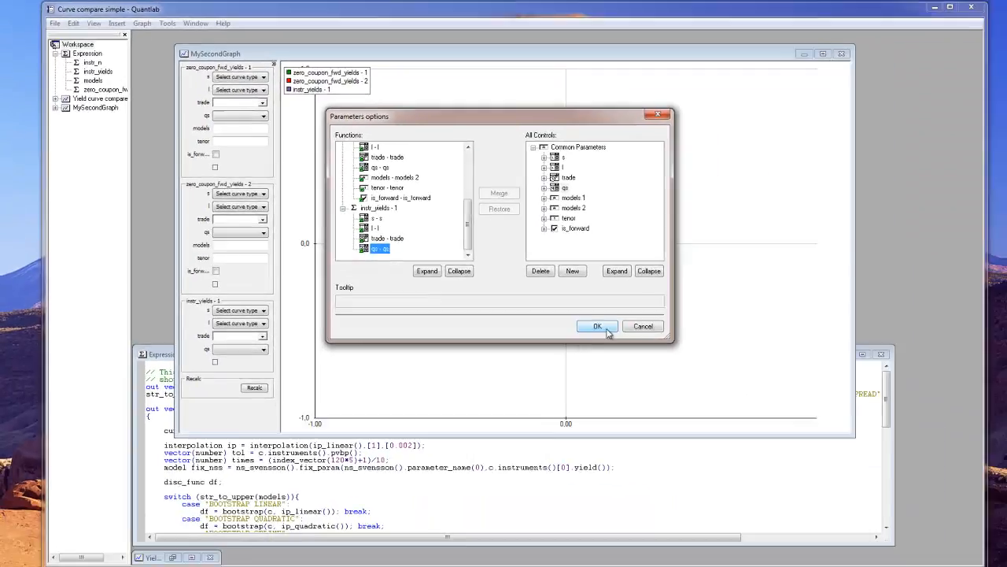
{"action": "left_click", "coordinate": [830, 471]}
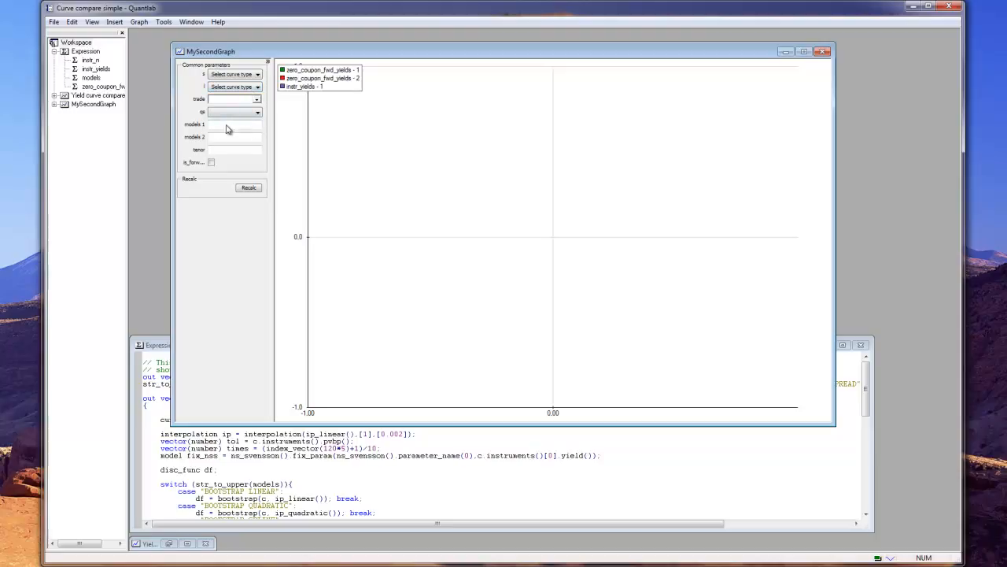
{"action": "left_click", "coordinate": [250, 126]}
{"action": "type", "text": "sdfsdf"}
{"action": "left_click_drag", "start_coordinate": [231, 126], "coordinate": [204, 126]}
{"action": "key", "text": "BackSpace"}
Attach the models function to both the models 1 and models 2 parameters, and choose nelson siegel svensson for models 1.
{"action": "left_click", "coordinate": [92, 80]}
{"action": "left_click_drag", "start_coordinate": [91, 79], "coordinate": [234, 129]}
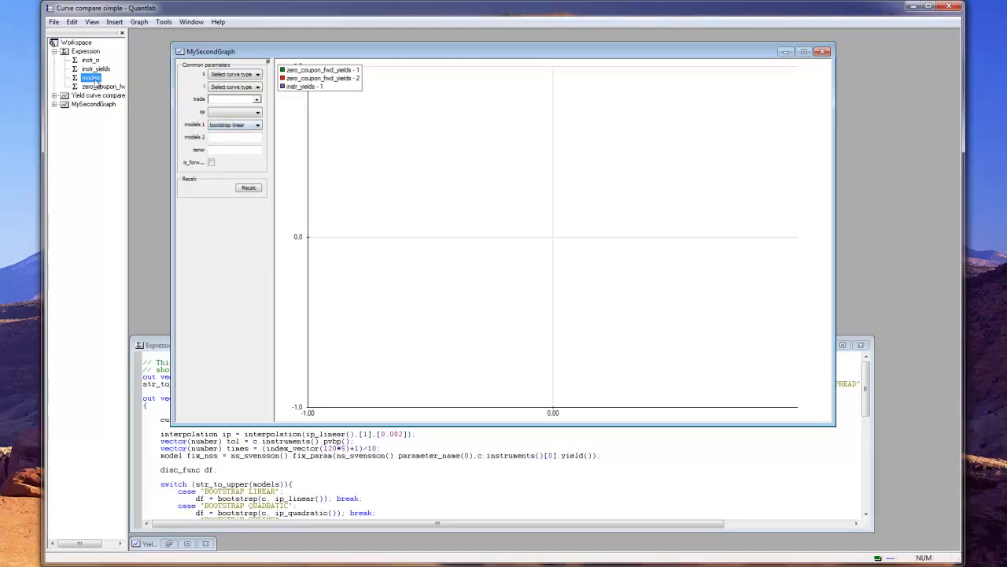
{"action": "left_click_drag", "start_coordinate": [93, 80], "coordinate": [234, 142]}
{"action": "left_click", "coordinate": [243, 126]}
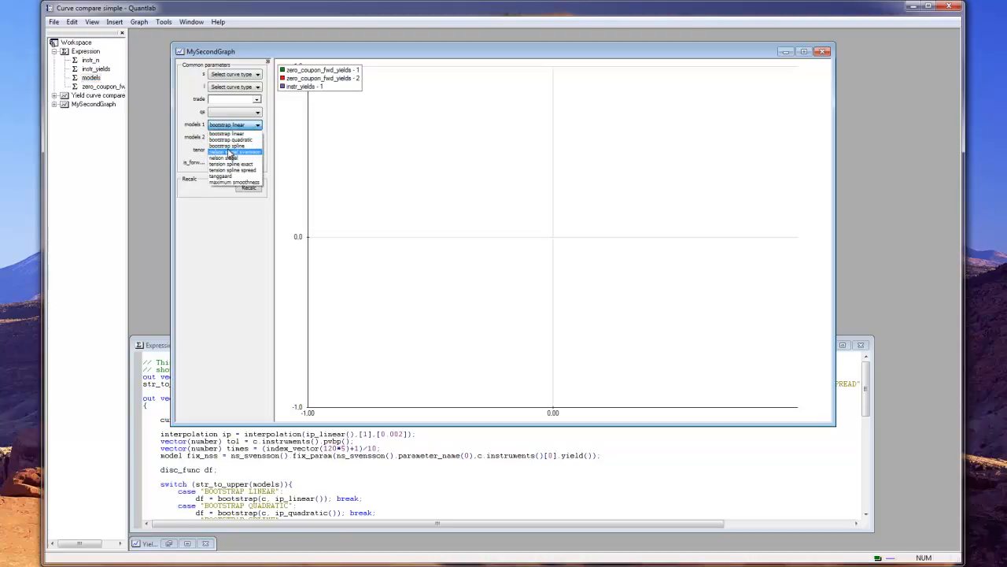
{"action": "left_click", "coordinate": [229, 152]}
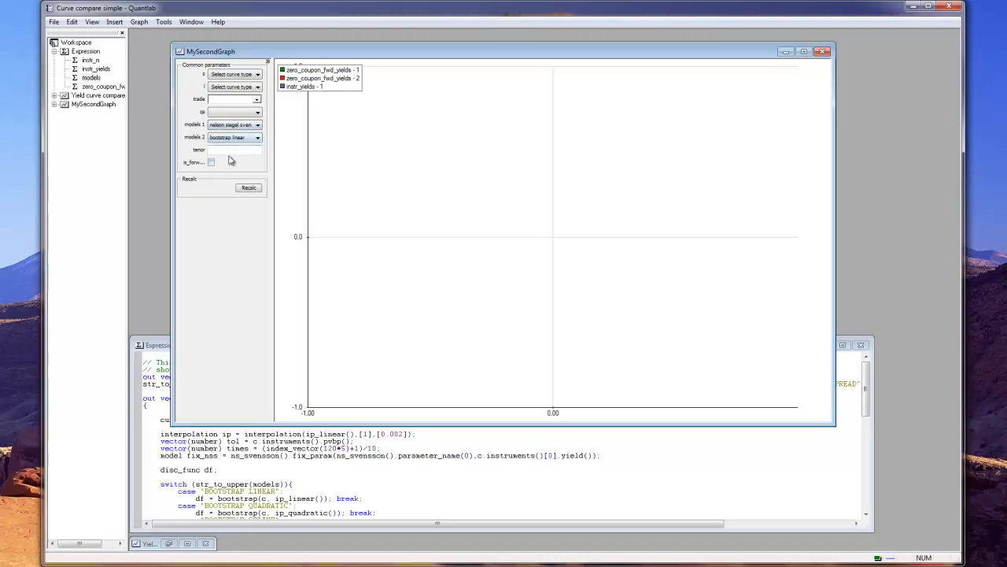
Set the common parameter s to the SEKFRA curve type.
{"action": "left_click", "coordinate": [232, 75]}
{"action": "left_click", "coordinate": [234, 75]}
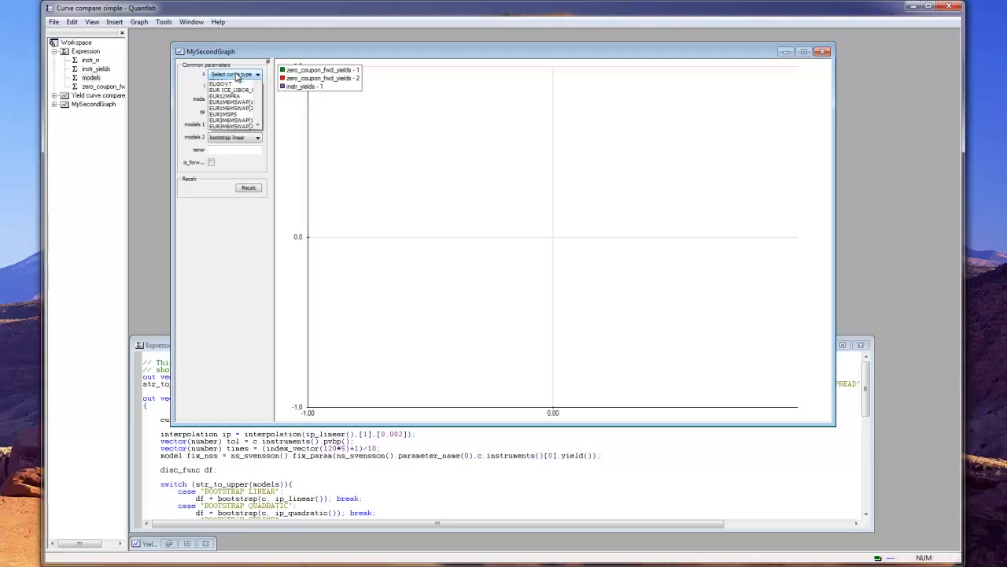
{"action": "left_click", "coordinate": [236, 75]}
{"action": "left_click_drag", "start_coordinate": [260, 114], "coordinate": [266, 267]}
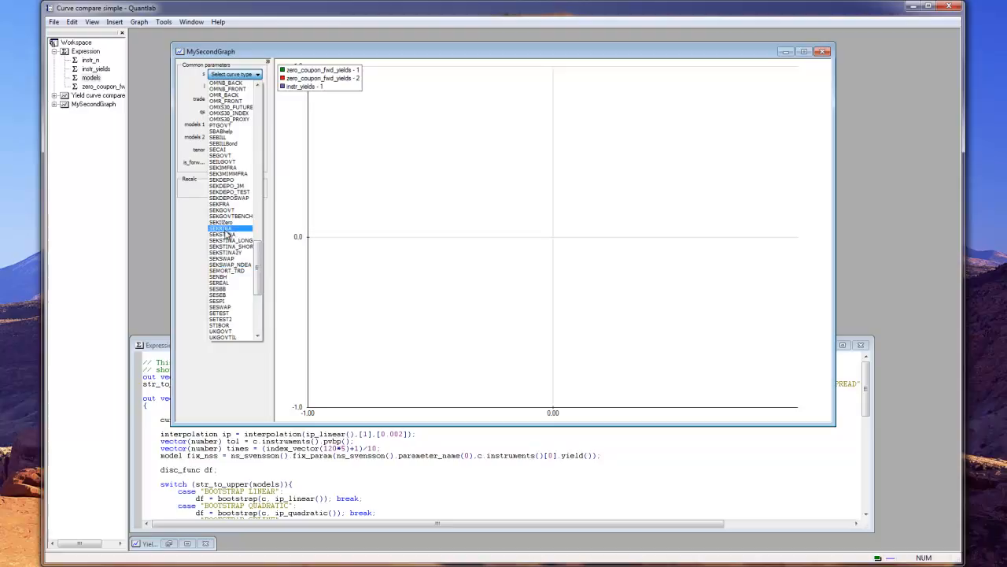
{"action": "left_click", "coordinate": [227, 204]}
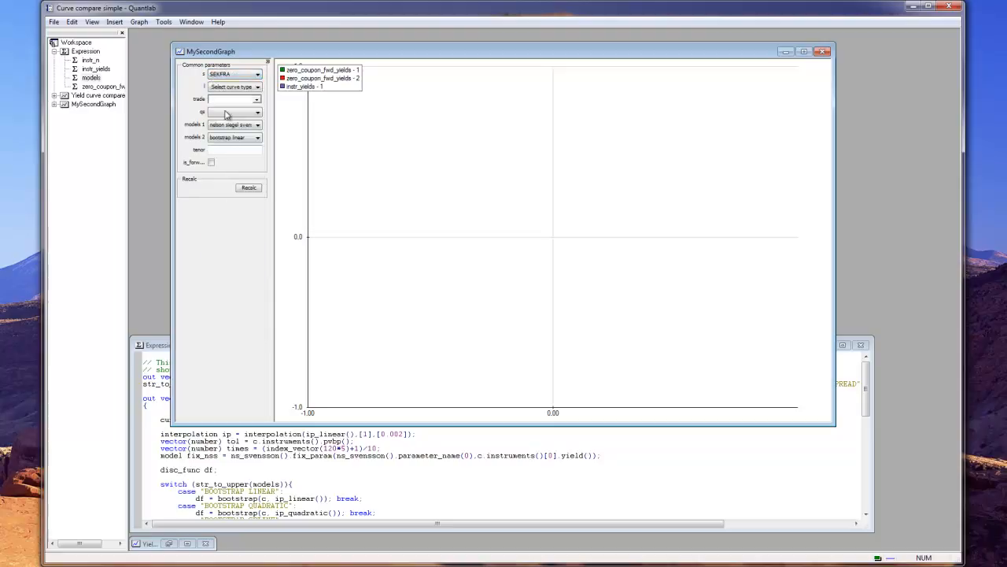
Set the common parameter l to the SEKSWAP curve type and the trade date to today.
{"action": "left_click", "coordinate": [227, 88]}
{"action": "scroll", "coordinate": [233, 273], "scroll_direction": "down", "scroll_amount": 5}
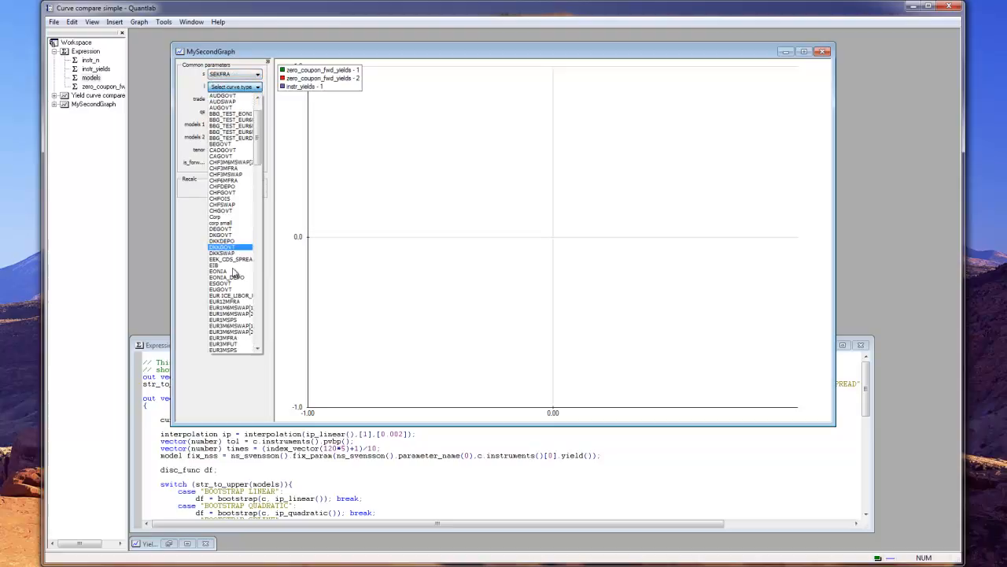
{"action": "scroll", "coordinate": [233, 273], "scroll_direction": "down", "scroll_amount": 10}
{"action": "scroll", "coordinate": [258, 228], "scroll_direction": "down", "scroll_amount": 3}
{"action": "scroll", "coordinate": [257, 228], "scroll_direction": "down", "scroll_amount": 12}
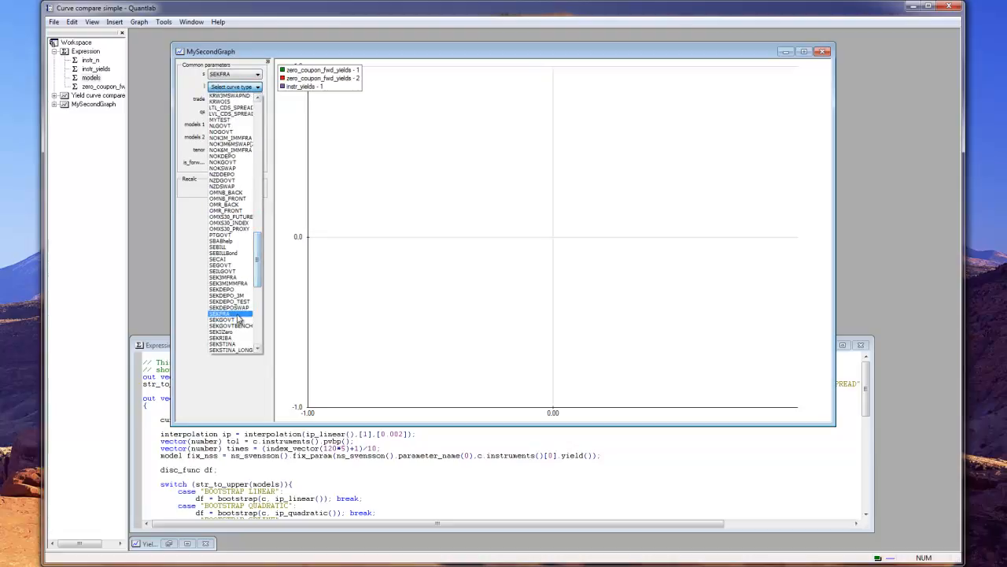
{"action": "scroll", "coordinate": [236, 338], "scroll_direction": "down", "scroll_amount": 1}
{"action": "scroll", "coordinate": [236, 339], "scroll_direction": "down", "scroll_amount": 1}
{"action": "left_click", "coordinate": [236, 339]}
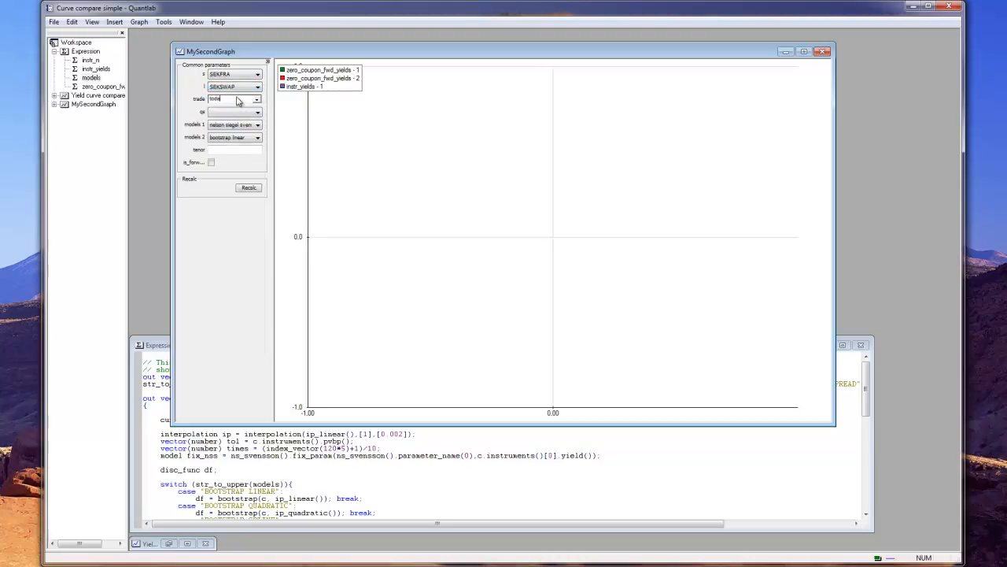
Set qs to Mid and tenor to 0.25, and recalculate the graph.
{"action": "left_click", "coordinate": [240, 114]}
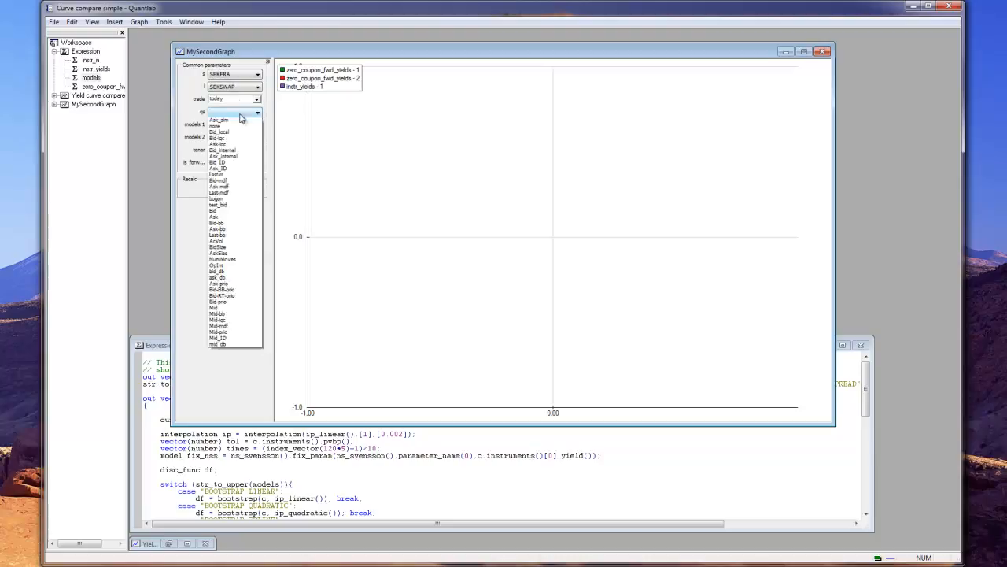
{"action": "left_click", "coordinate": [240, 324]}
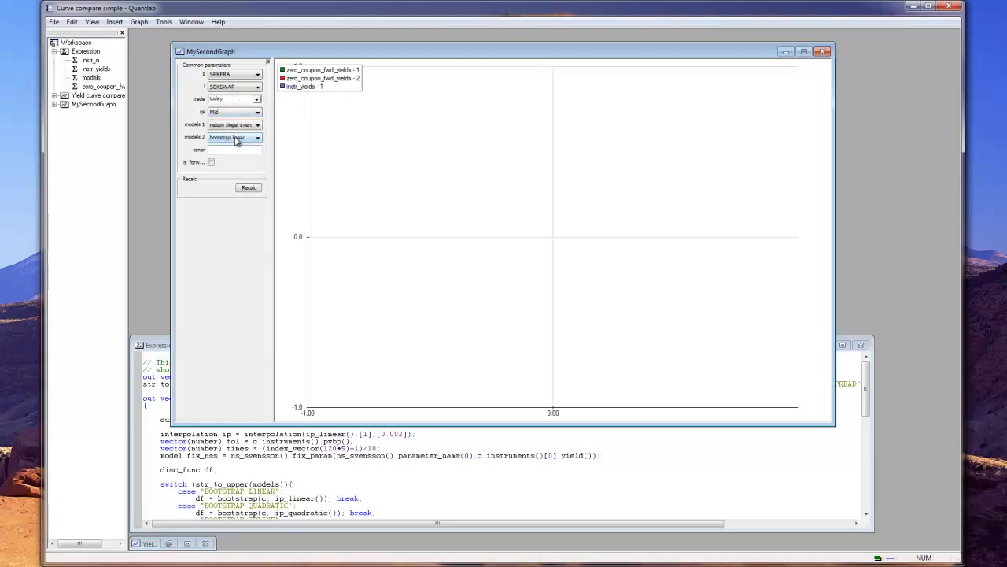
{"action": "left_click", "coordinate": [229, 151]}
{"action": "type", "text": "0.25"}
{"action": "left_click", "coordinate": [249, 188]}
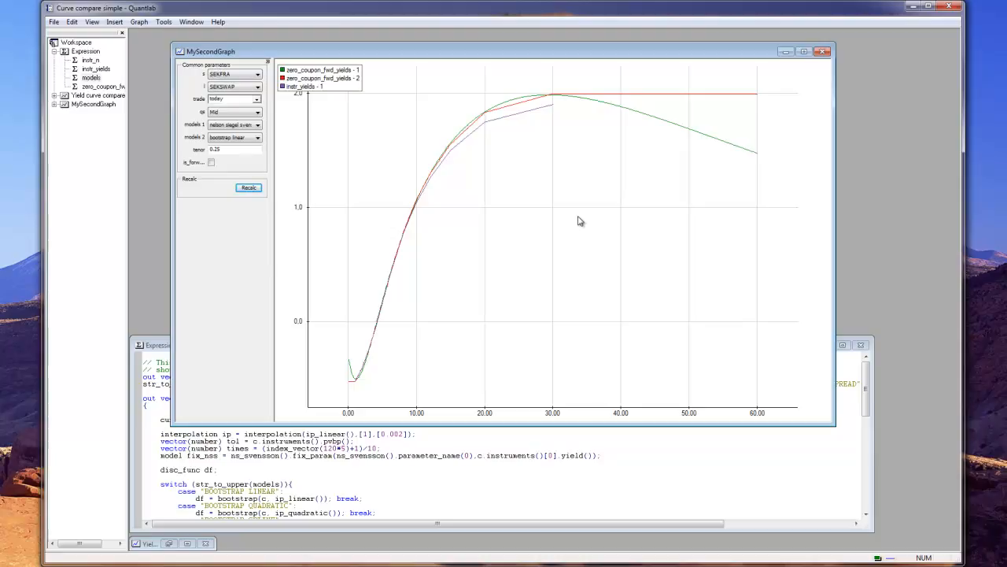
Shift the legend away from the vertical axis and open the attachment options for zero_coupon_fwd_yields - 1.
{"action": "left_click", "coordinate": [327, 70]}
{"action": "left_click_drag", "start_coordinate": [327, 71], "coordinate": [369, 75]}
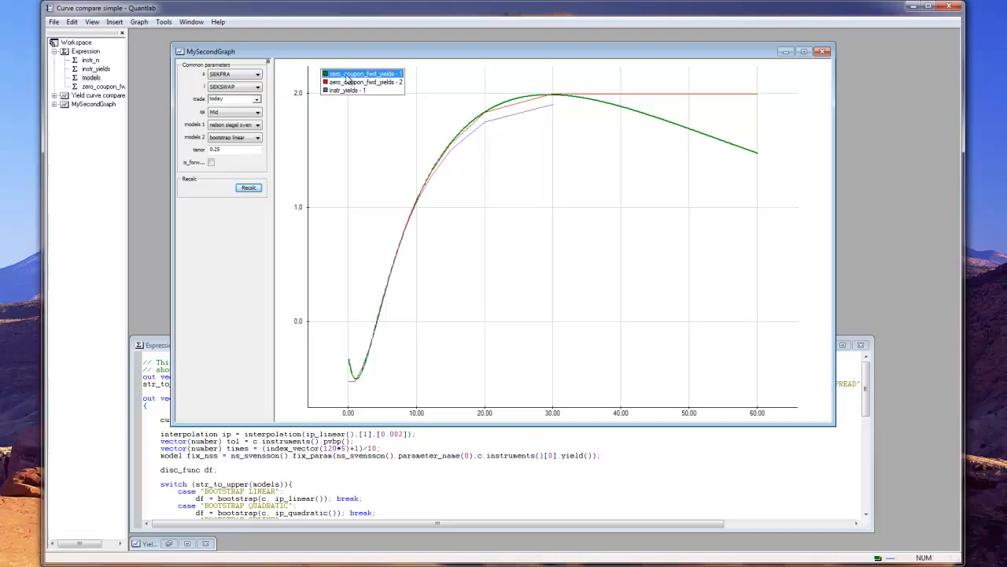
{"action": "double_click", "coordinate": [346, 76]}
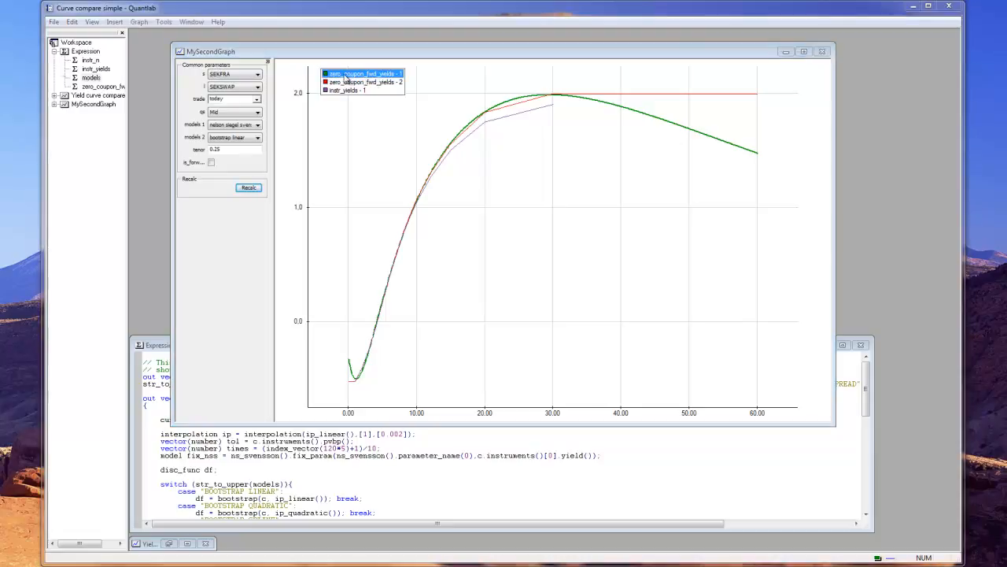
{"action": "left_click_drag", "start_coordinate": [291, 124], "coordinate": [513, 140]}
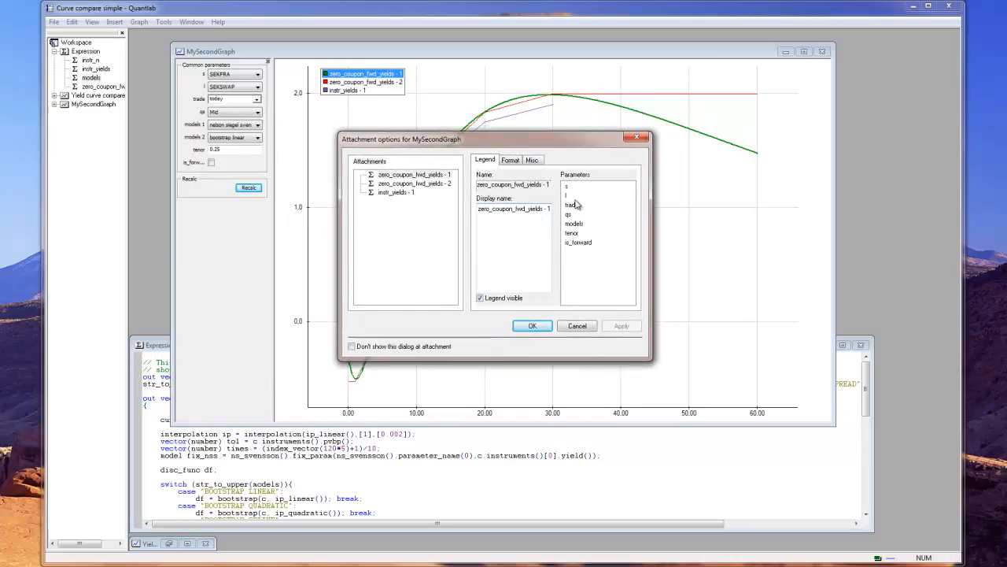
Set the display name of zero_coupon_fwd_yields - 1 to "Short: {s} Long: {l} Model: {models}" using the parameter placeholders, copy the text and apply it.
{"action": "left_click_drag", "start_coordinate": [551, 209], "coordinate": [485, 209]}
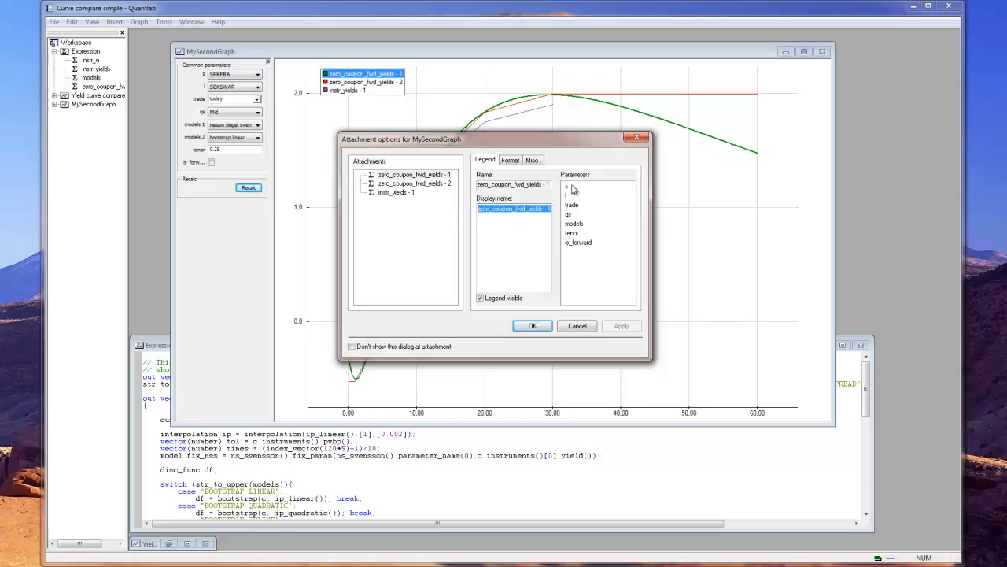
{"action": "type", "text": "SHo"}
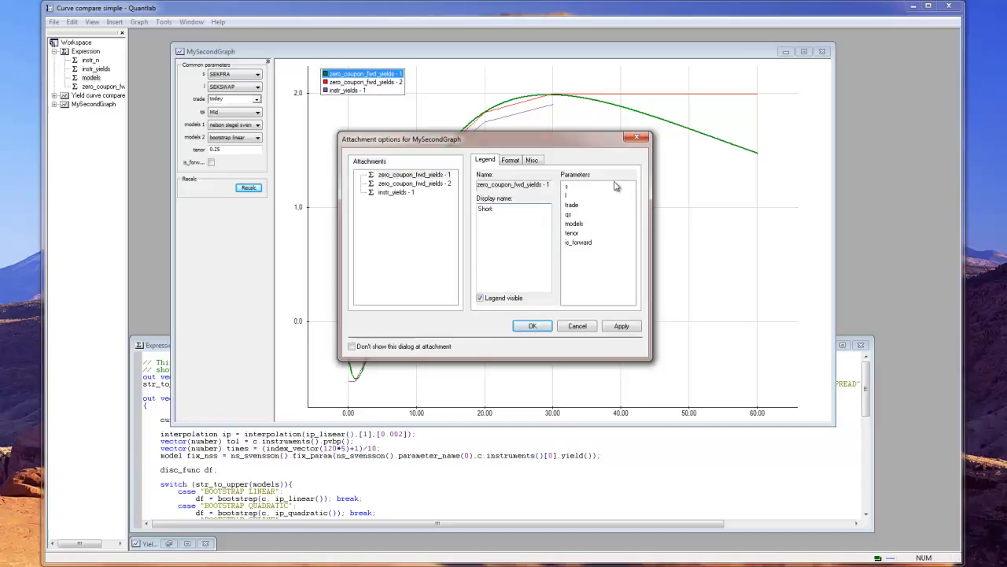
{"action": "left_click_drag", "start_coordinate": [580, 189], "coordinate": [529, 214]}
{"action": "left_click", "coordinate": [574, 197]}
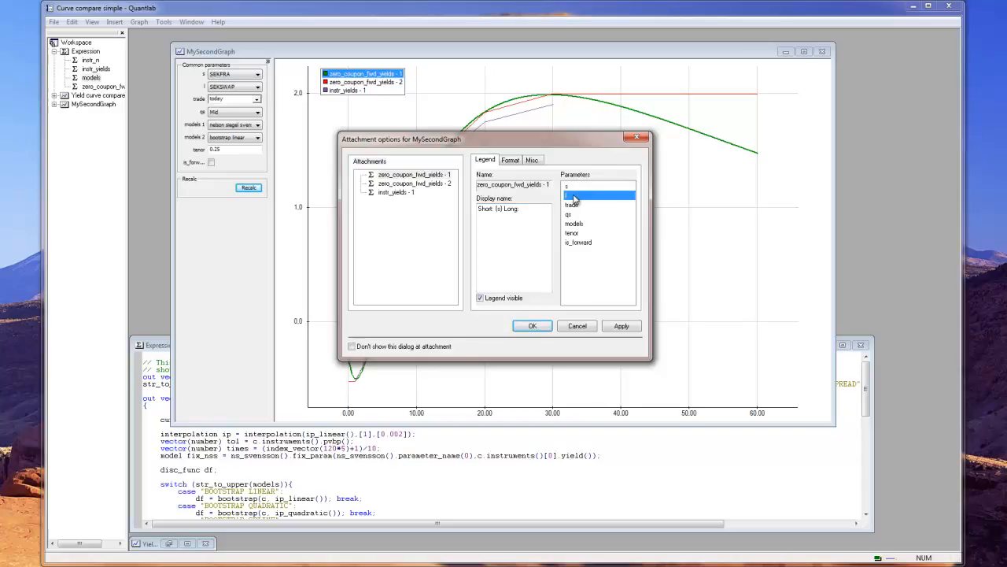
{"action": "double_click", "coordinate": [574, 202]}
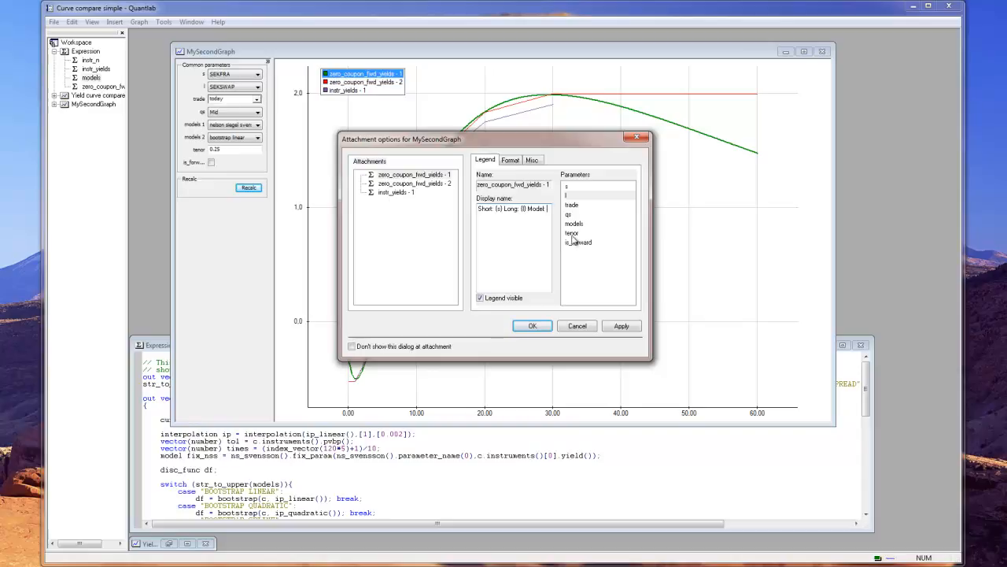
{"action": "double_click", "coordinate": [575, 224]}
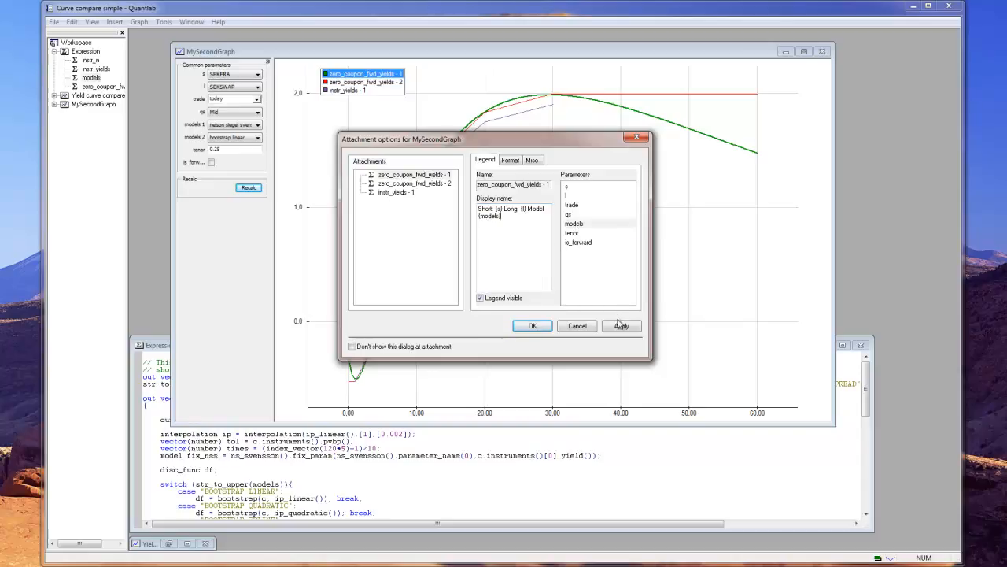
{"action": "left_click_drag", "start_coordinate": [510, 221], "coordinate": [446, 210]}
{"action": "key", "text": "ctrl+c"}
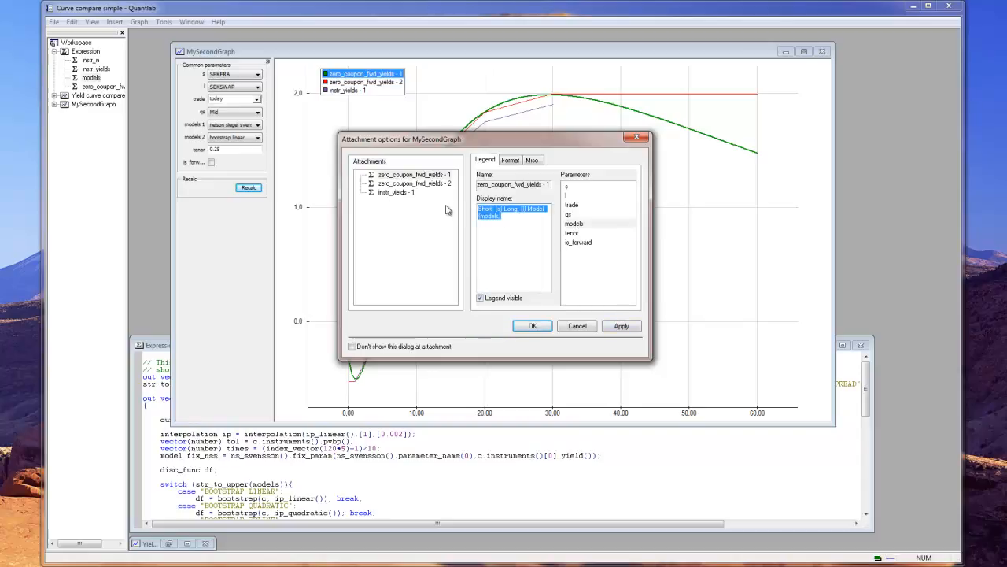
{"action": "left_click", "coordinate": [621, 326]}
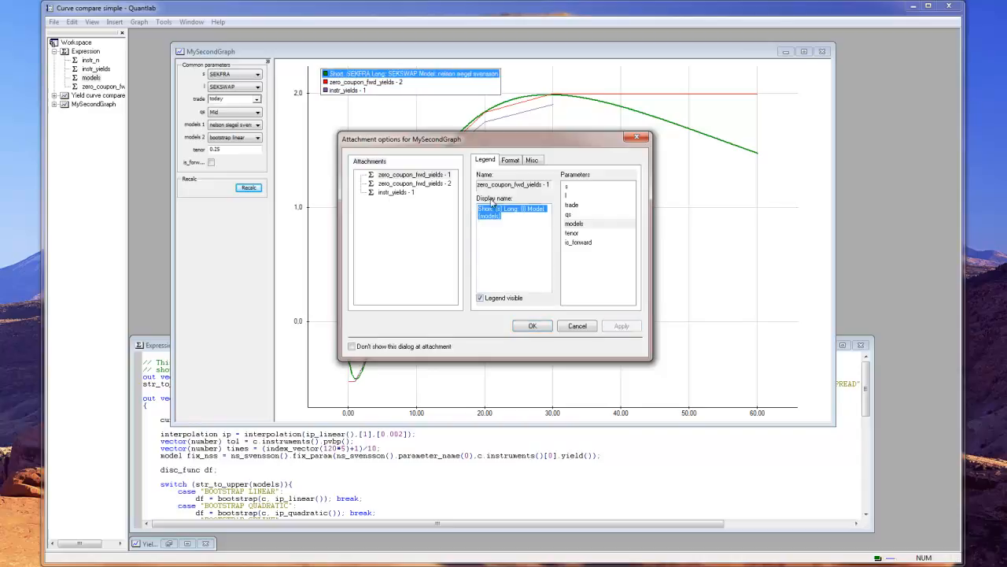
Replace the display name of zero_coupon_fwd_yields - 2 with the copied Short, Long and Model text and apply it.
{"action": "left_click", "coordinate": [432, 185]}
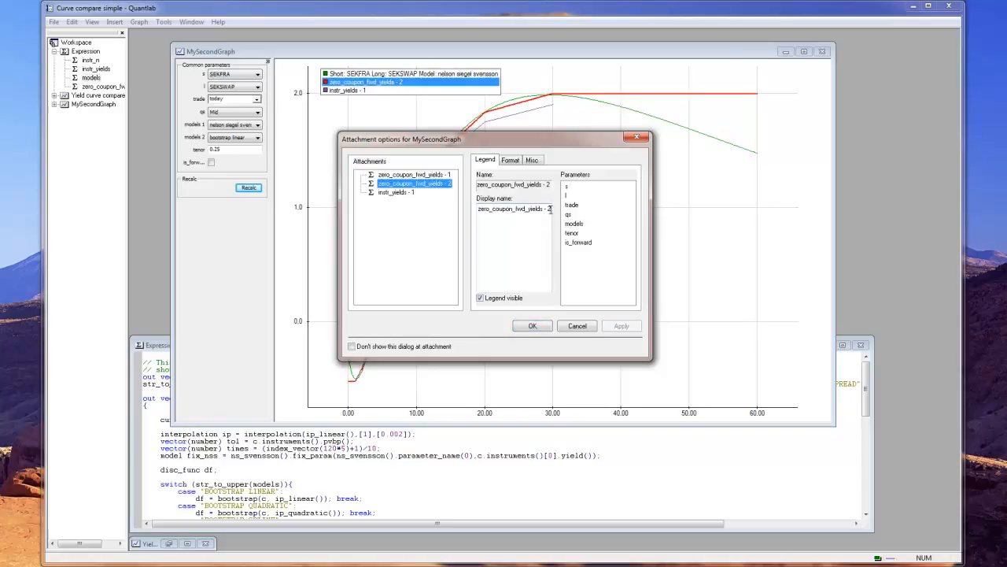
{"action": "left_click_drag", "start_coordinate": [550, 209], "coordinate": [453, 209]}
{"action": "key", "text": "ctrl+v"}
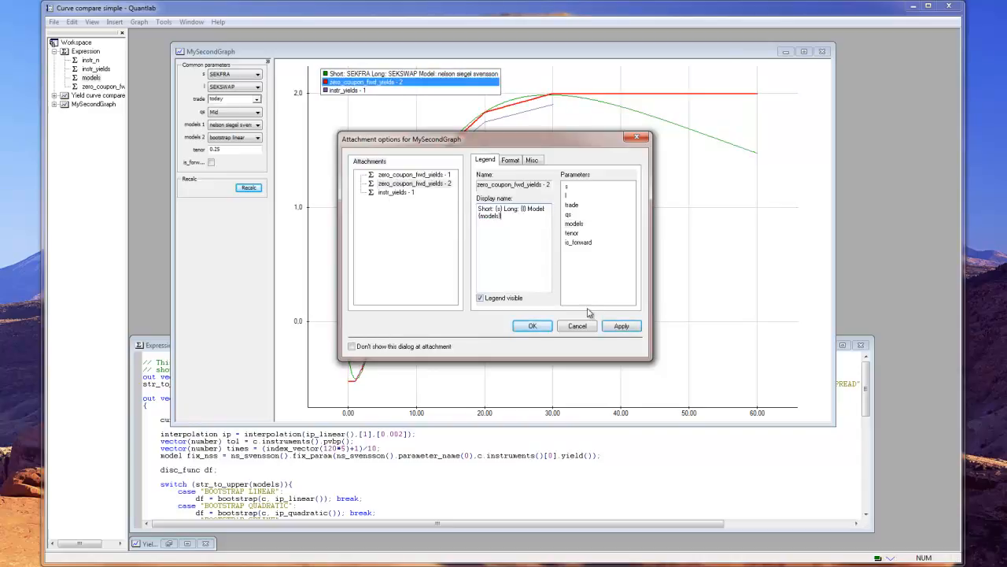
{"action": "left_click", "coordinate": [621, 326]}
Set the display name of instr_yields - 1 to "Market Yields" and accept the attachment options.
{"action": "left_click", "coordinate": [410, 192]}
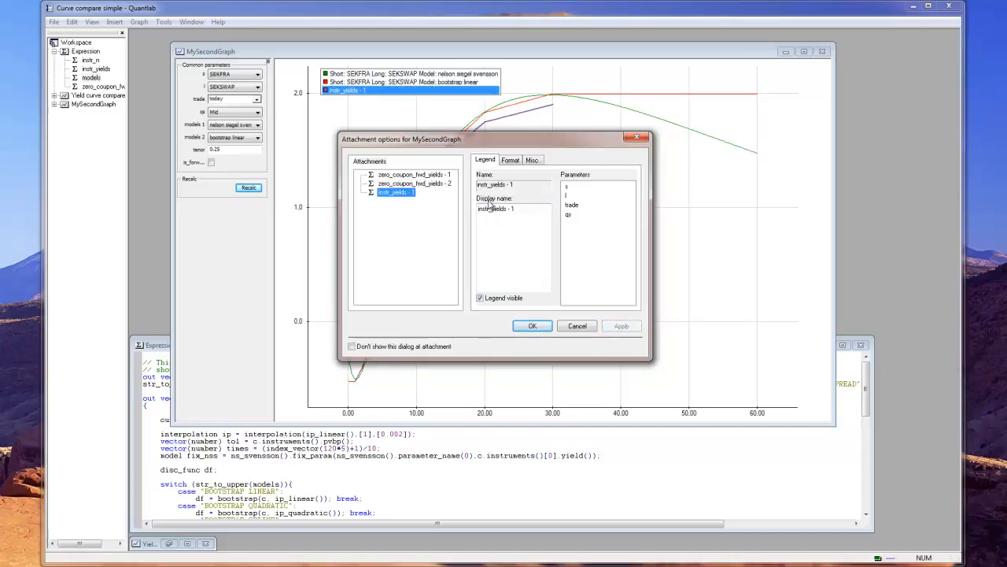
{"action": "left_click_drag", "start_coordinate": [520, 209], "coordinate": [455, 209]}
{"action": "double_click", "coordinate": [566, 186]}
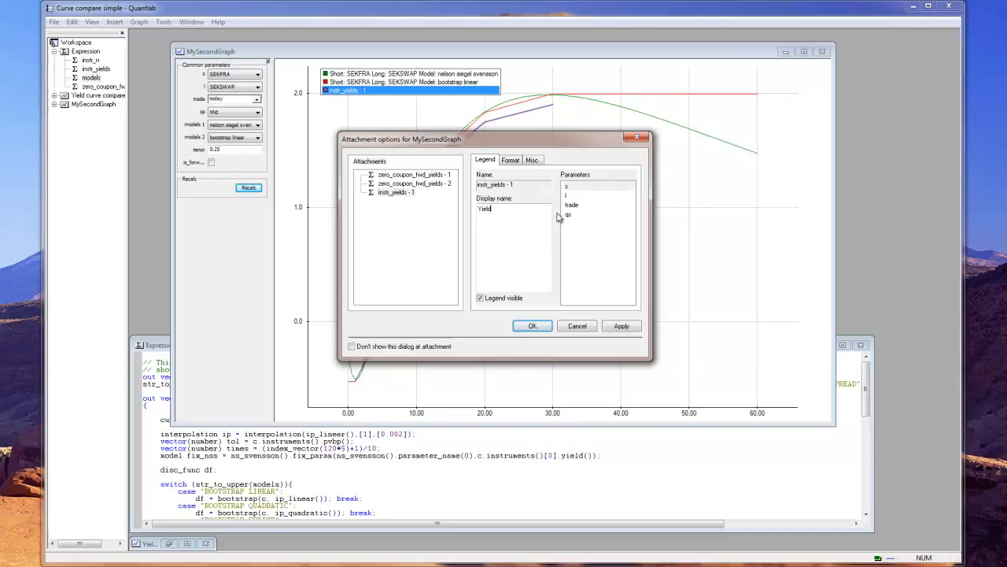
{"action": "key", "text": "BackSpace"}
{"action": "type", "text": "ds"}
{"action": "key", "text": "Return"}
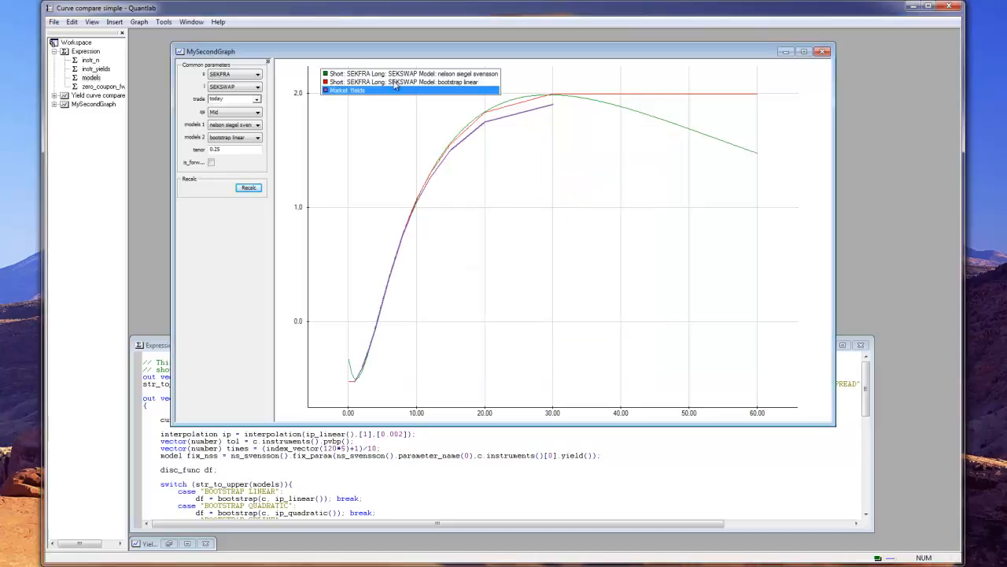
Highlight the nelson siegel svensson curve, change the common parameter s to SEKGOVT and recalculate the graph.
{"action": "left_click", "coordinate": [364, 74]}
{"action": "left_click", "coordinate": [256, 75]}
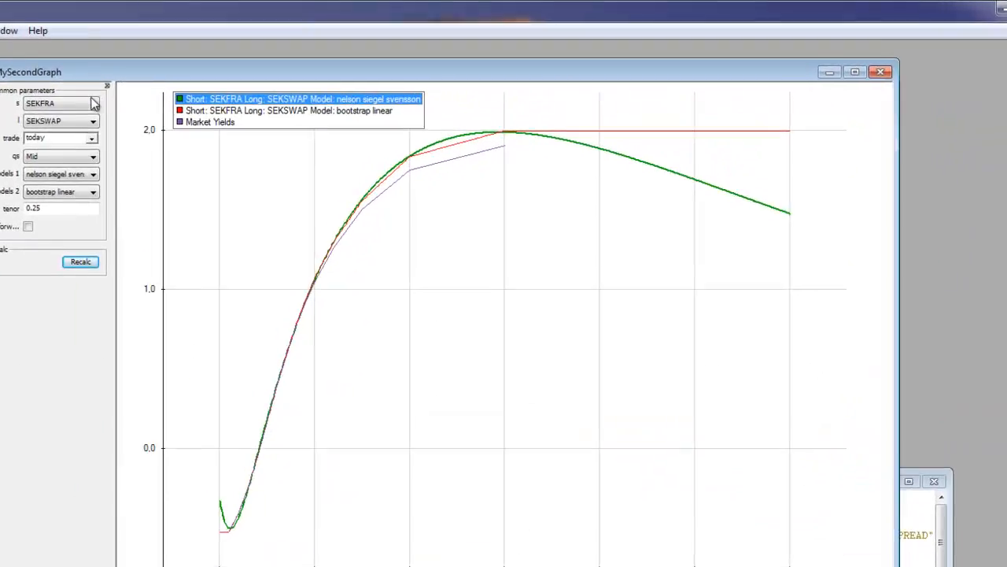
{"action": "scroll", "coordinate": [47, 236], "scroll_direction": "up", "scroll_amount": 5}
{"action": "left_click", "coordinate": [52, 133]}
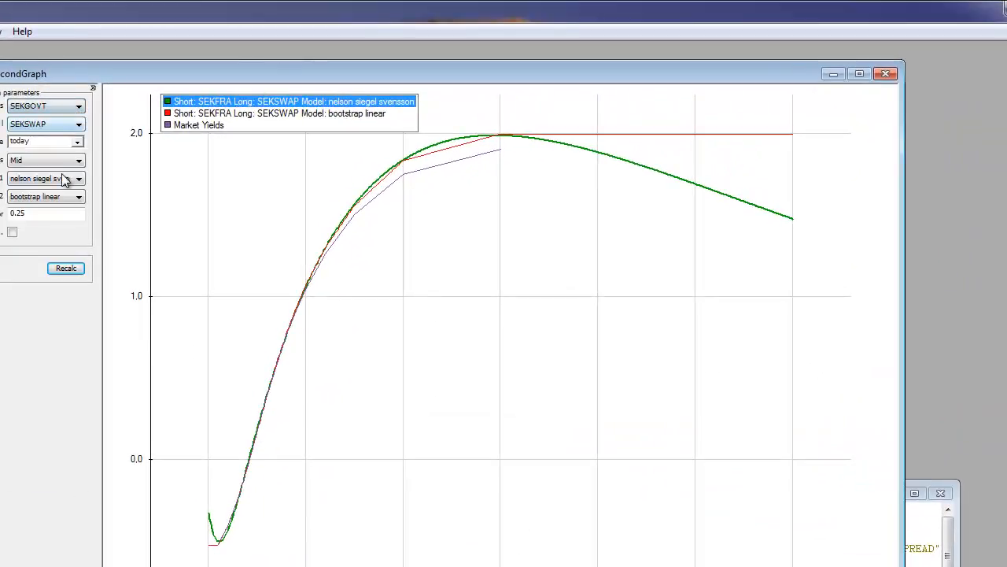
{"action": "left_click", "coordinate": [67, 268]}
Set the common parameter s back to SEKFRA and recalculate the graph.
{"action": "left_click", "coordinate": [56, 108]}
{"action": "left_click", "coordinate": [80, 122]}
{"action": "left_click", "coordinate": [79, 122]}
{"action": "left_click", "coordinate": [55, 126]}
{"action": "left_click", "coordinate": [66, 268]}
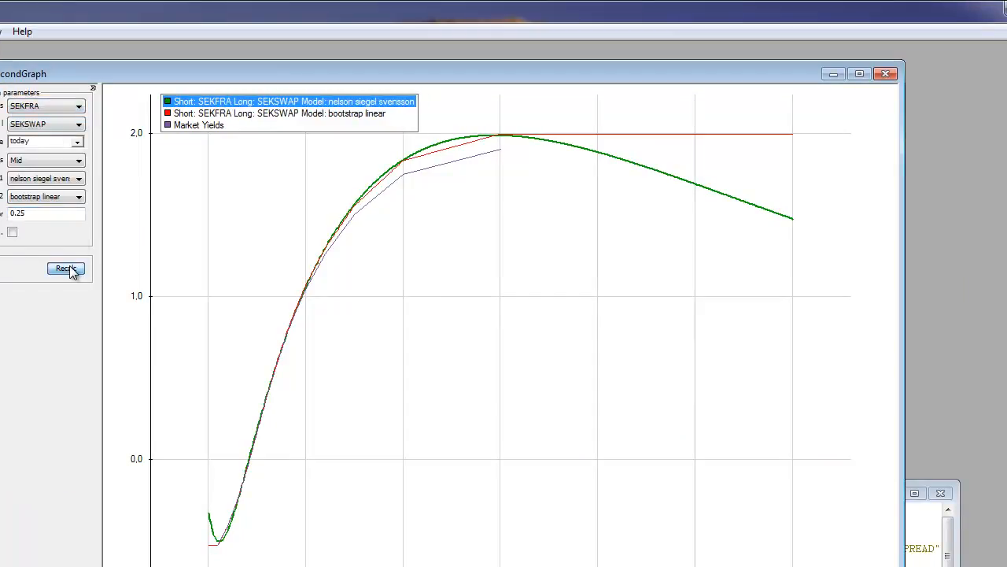
Clear the current curve highlight and highlight the bootstrap linear curve through its legend entry.
{"action": "left_click", "coordinate": [265, 149]}
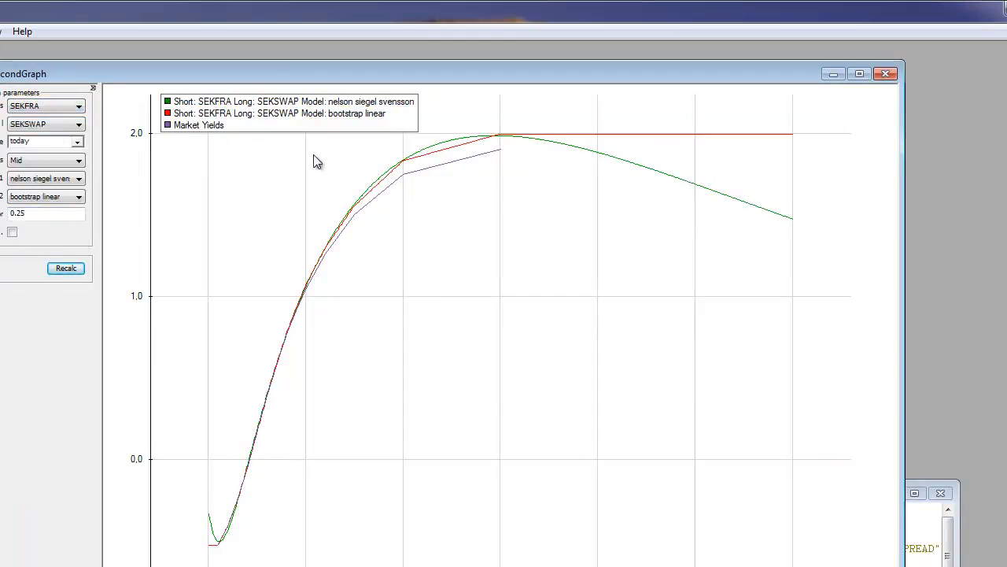
{"action": "left_click", "coordinate": [236, 115]}
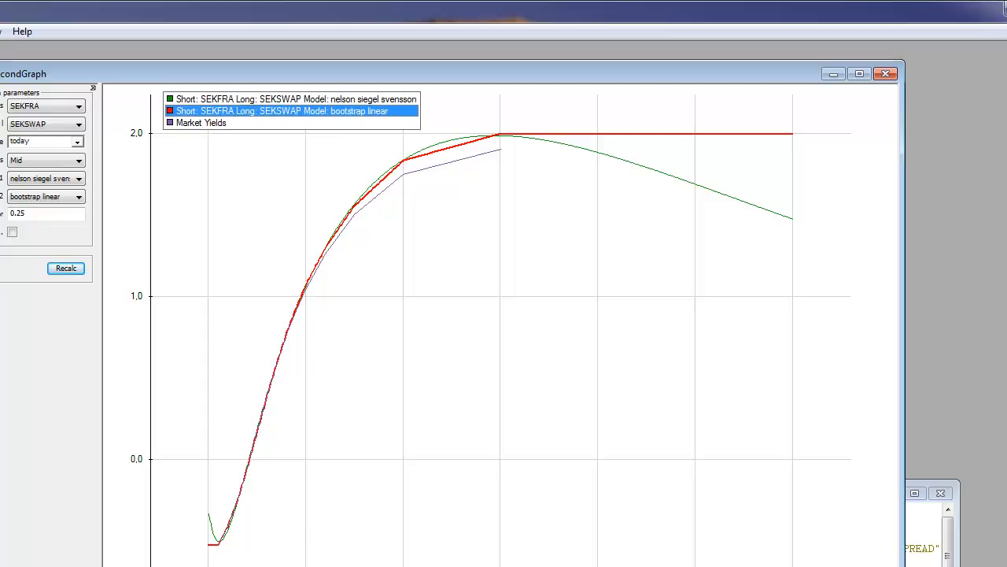
Give the graph the title "My new graph" in its graph properties.
{"action": "right_click", "coordinate": [524, 107]}
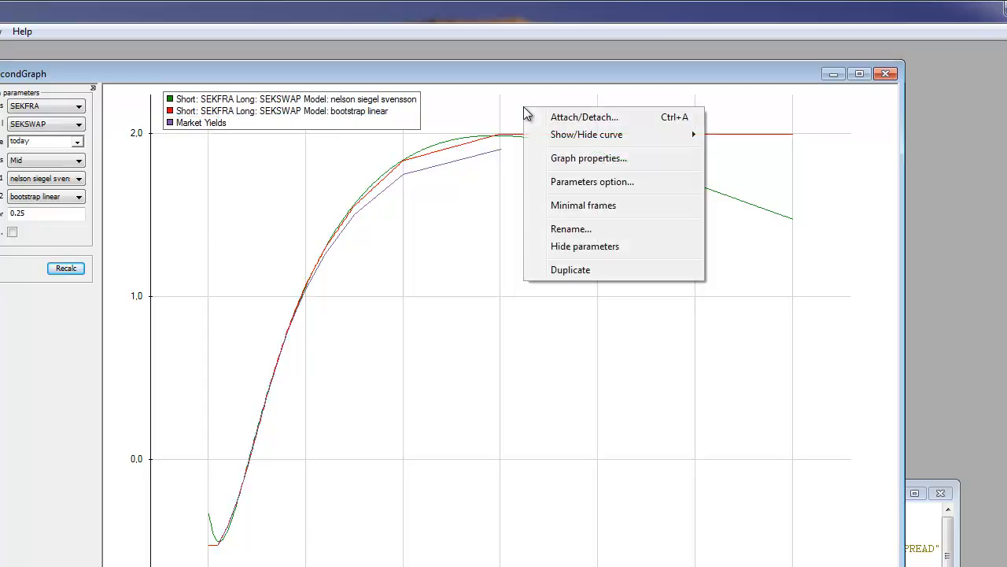
{"action": "left_click", "coordinate": [557, 158]}
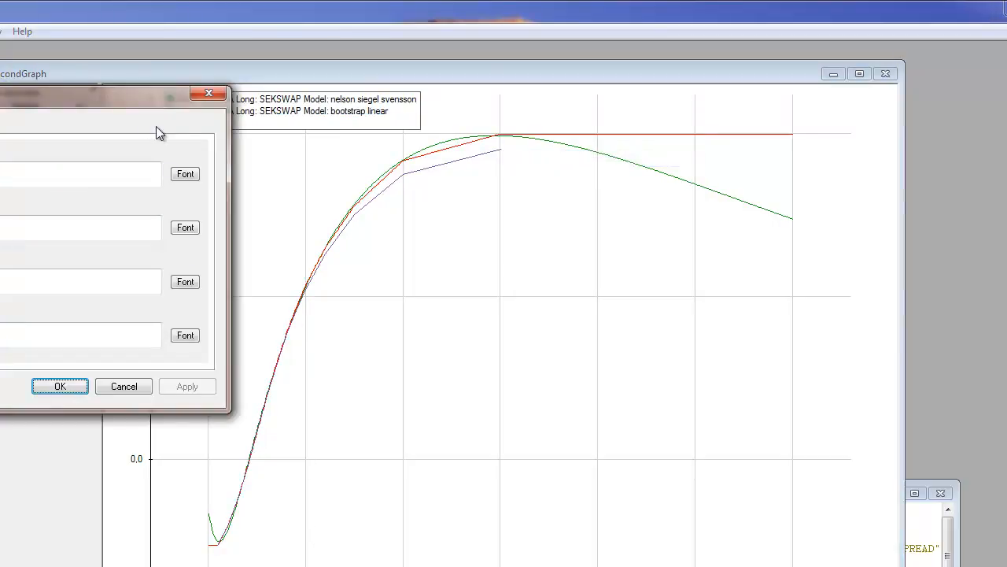
{"action": "left_click_drag", "start_coordinate": [114, 98], "coordinate": [594, 220]}
{"action": "left_click", "coordinate": [435, 291]}
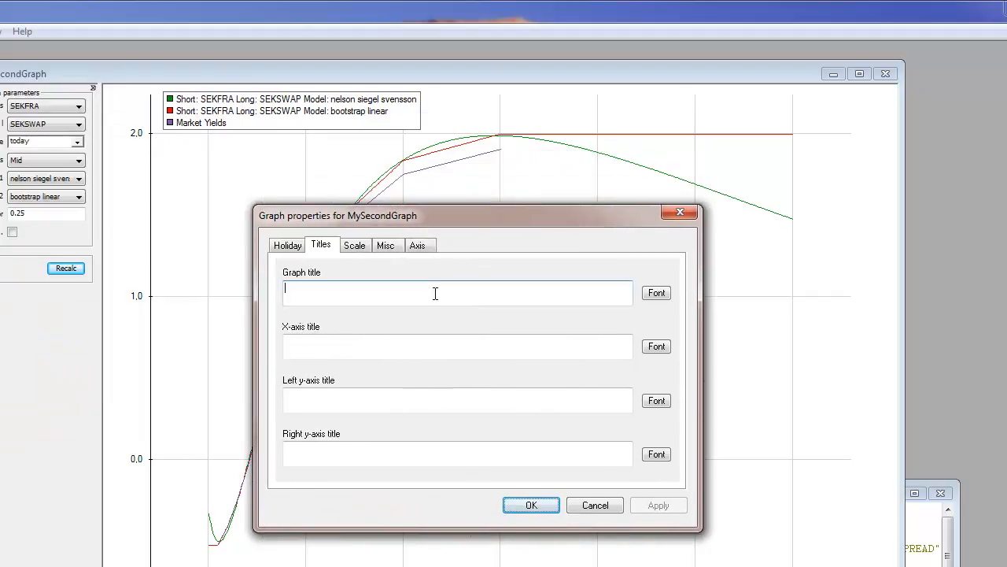
{"action": "type", "text": "My new graph"}
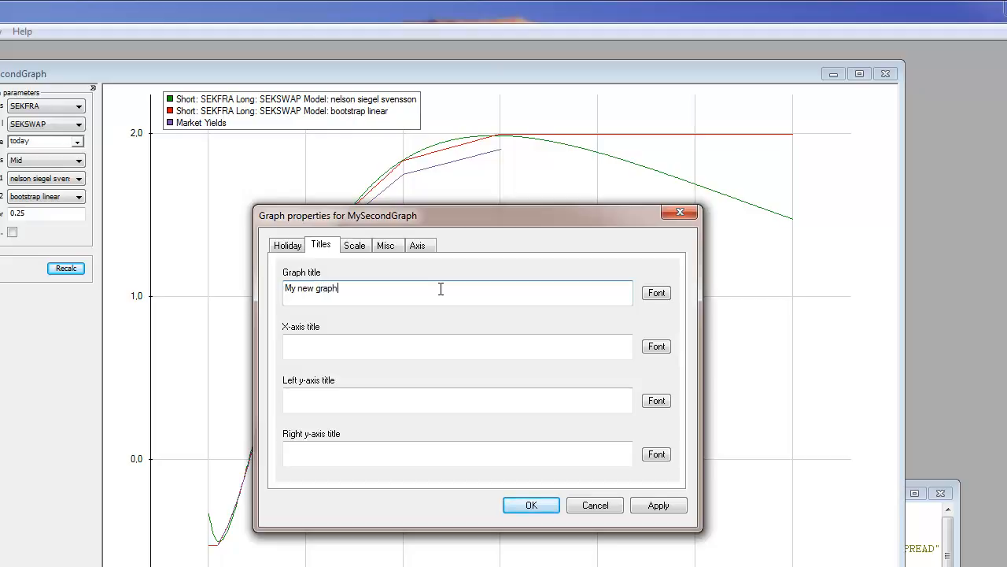
Set the graph title's font to Microsoft Sans Serif, Bold, size 16.
{"action": "left_click", "coordinate": [665, 295]}
{"action": "left_click", "coordinate": [568, 347]}
{"action": "left_click", "coordinate": [493, 329]}
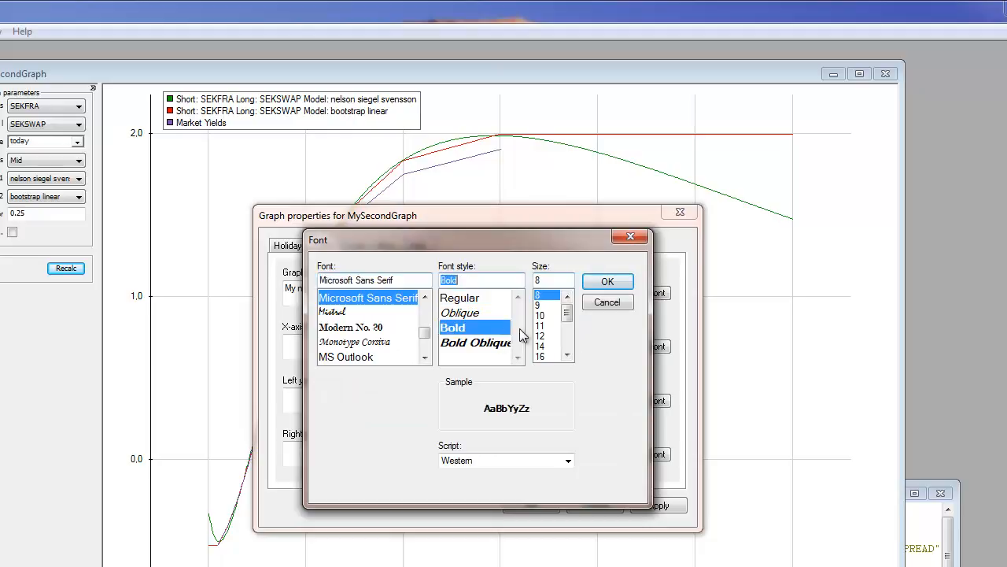
{"action": "left_click", "coordinate": [543, 336]}
{"action": "left_click", "coordinate": [546, 355]}
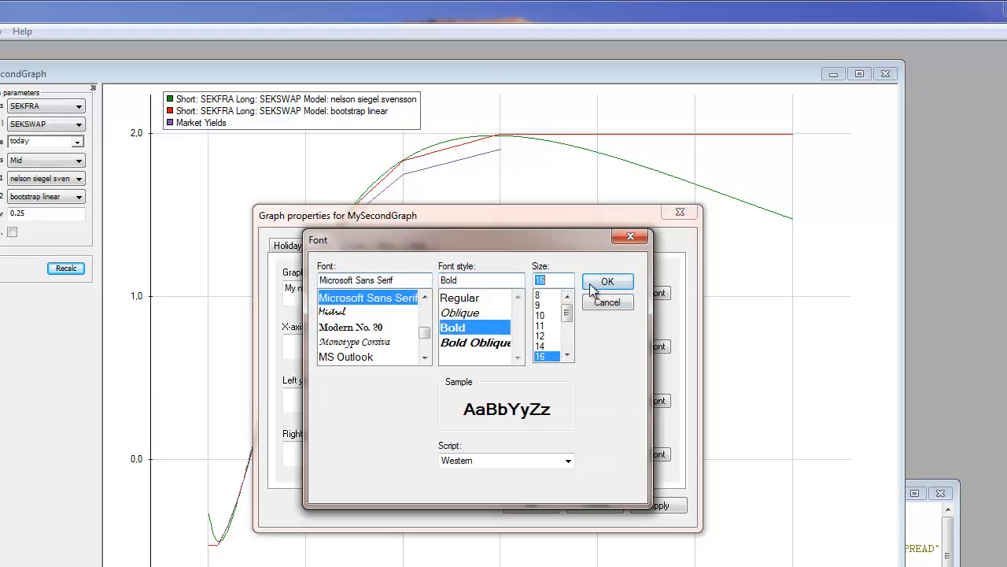
{"action": "left_click", "coordinate": [592, 284]}
{"action": "left_click", "coordinate": [504, 431]}
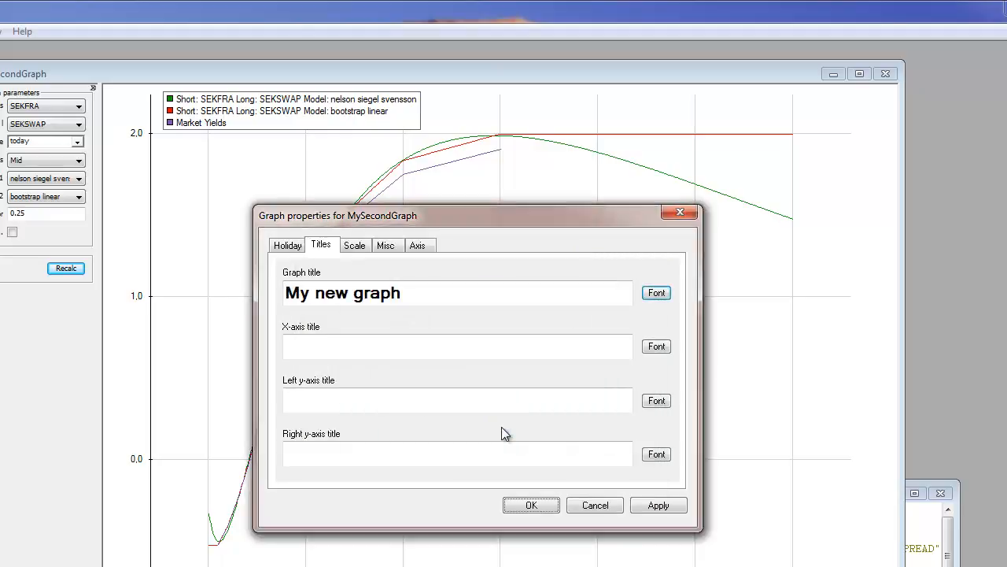
Title the x-axis "Year" and the left y-axis "Yield", and accept the graph properties.
{"action": "left_click", "coordinate": [439, 347]}
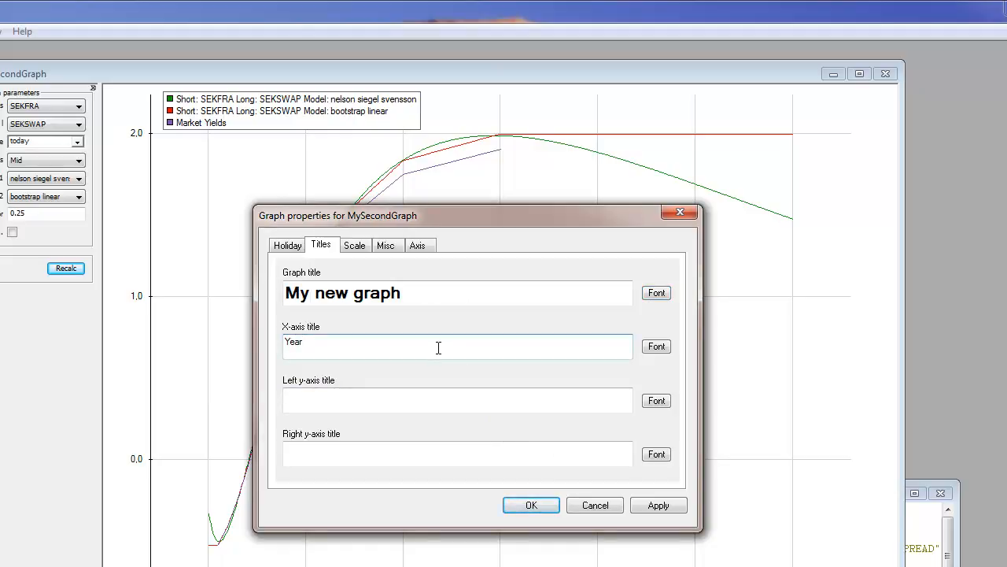
{"action": "left_click", "coordinate": [364, 399]}
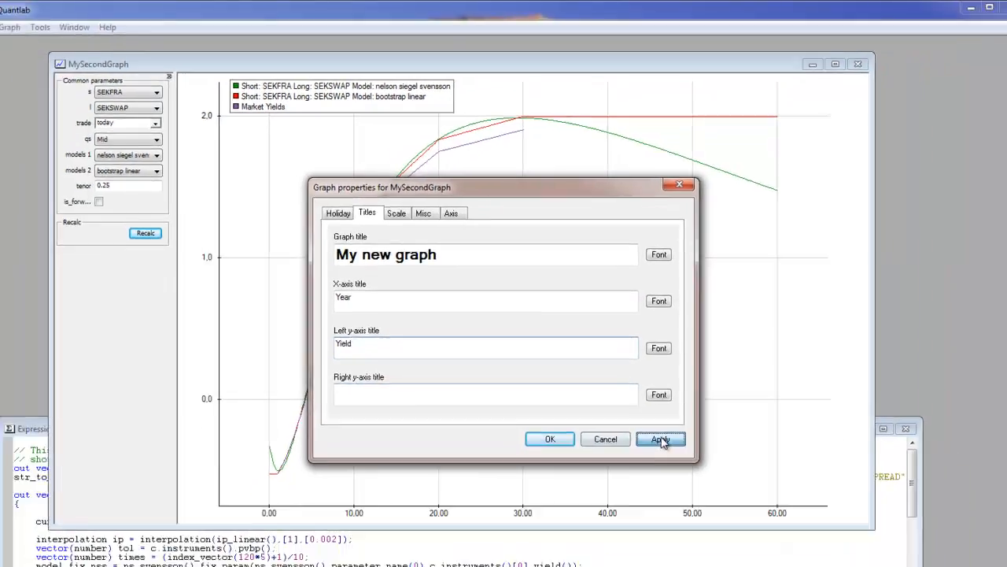
{"action": "left_click", "coordinate": [658, 504]}
{"action": "left_click", "coordinate": [531, 504]}
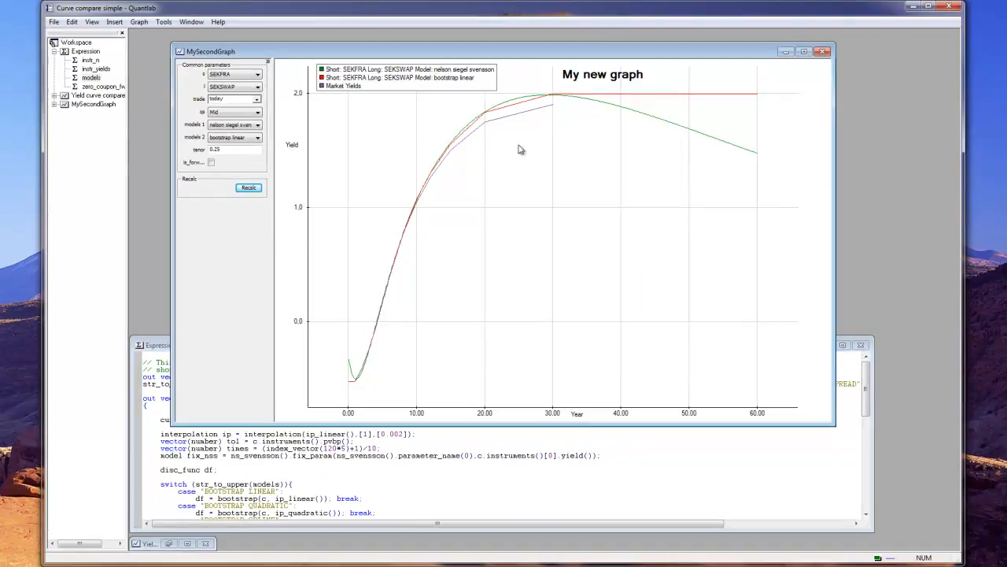
Centre the graph title over the plot and show the graph mode tools.
{"action": "left_click_drag", "start_coordinate": [587, 79], "coordinate": [531, 77]}
{"action": "mouse_move", "coordinate": [483, 144]}
{"action": "left_mouse_down"}
{"action": "mouse_move", "coordinate": [499, 150]}
{"action": "mouse_move", "coordinate": [492, 159]}
{"action": "left_mouse_up"}
{"action": "left_click", "coordinate": [117, 22]}
{"action": "mouse_move", "coordinate": [92, 22]}
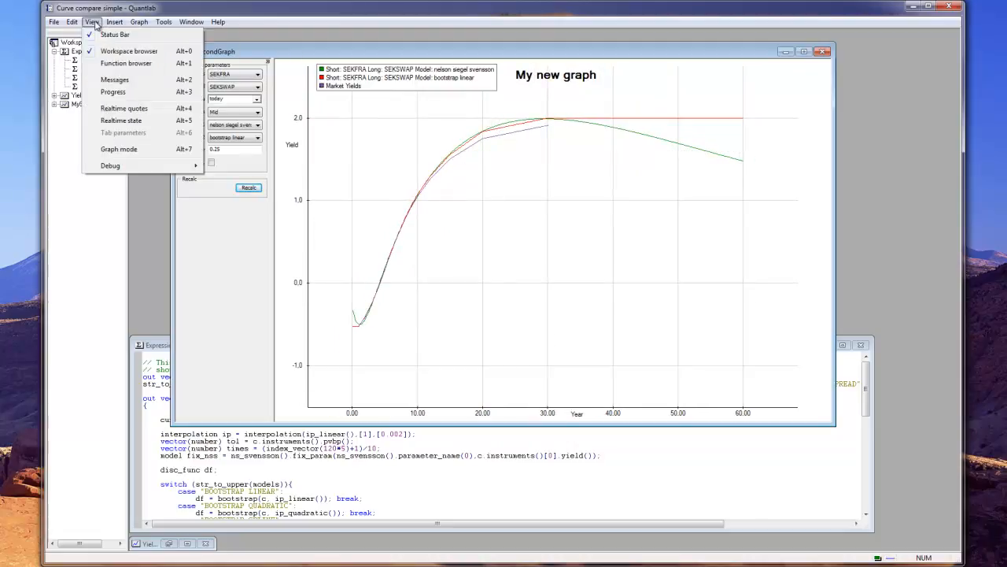
{"action": "left_click", "coordinate": [113, 150]}
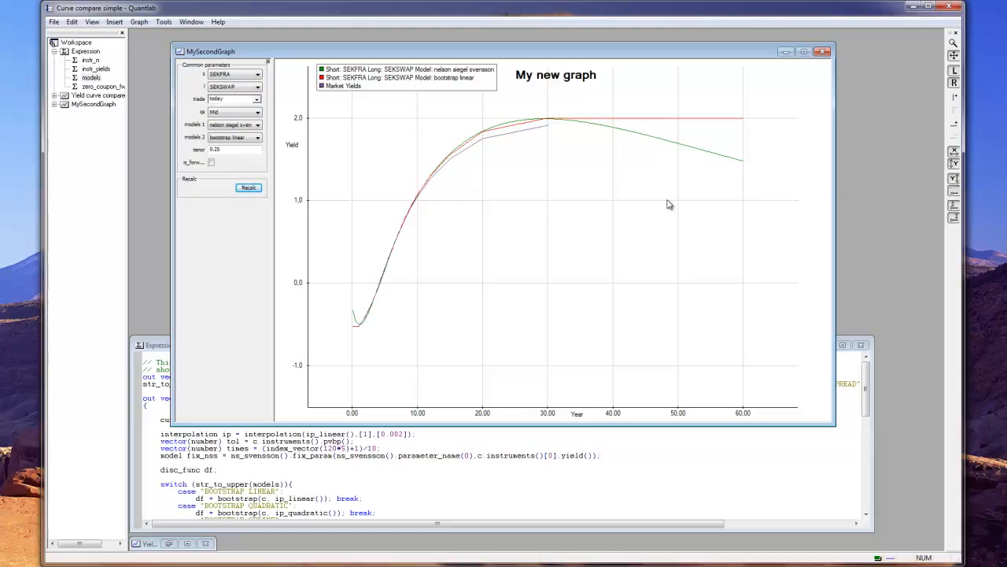
Add two vertical cursors to the graph, moving the second to an x value of about 36.70 before removing it.
{"action": "left_click", "coordinate": [249, 189]}
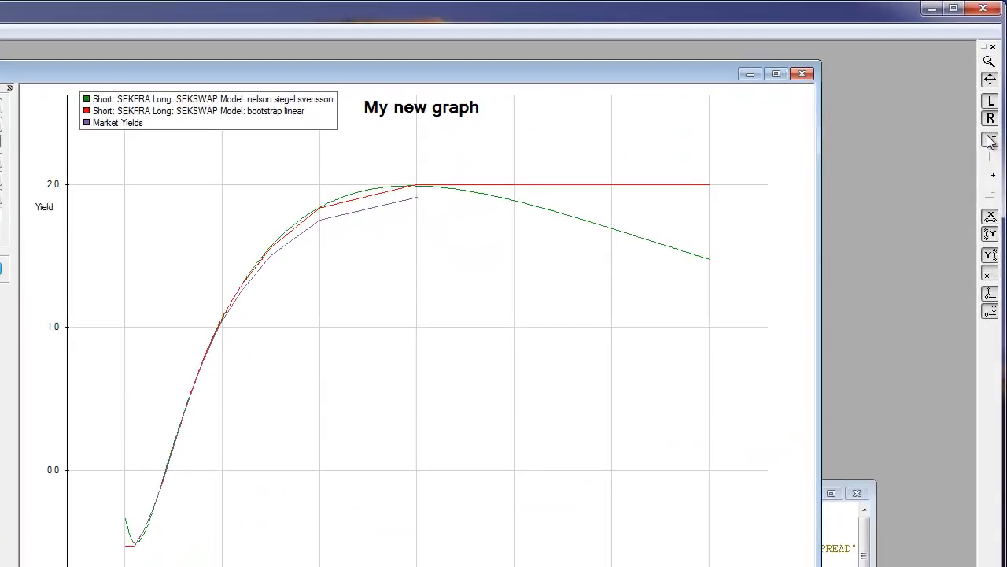
{"action": "left_click", "coordinate": [954, 98]}
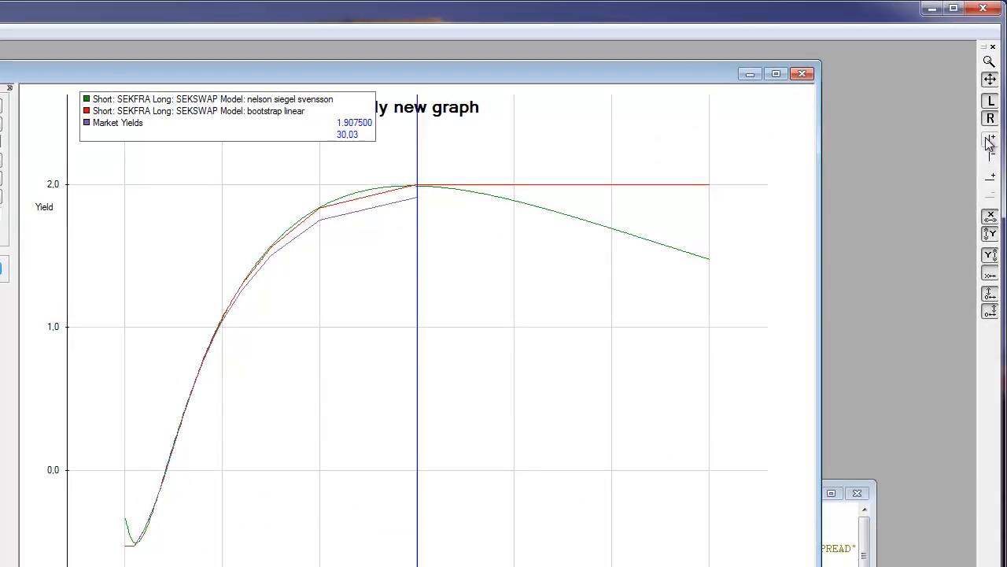
{"action": "left_click", "coordinate": [990, 142]}
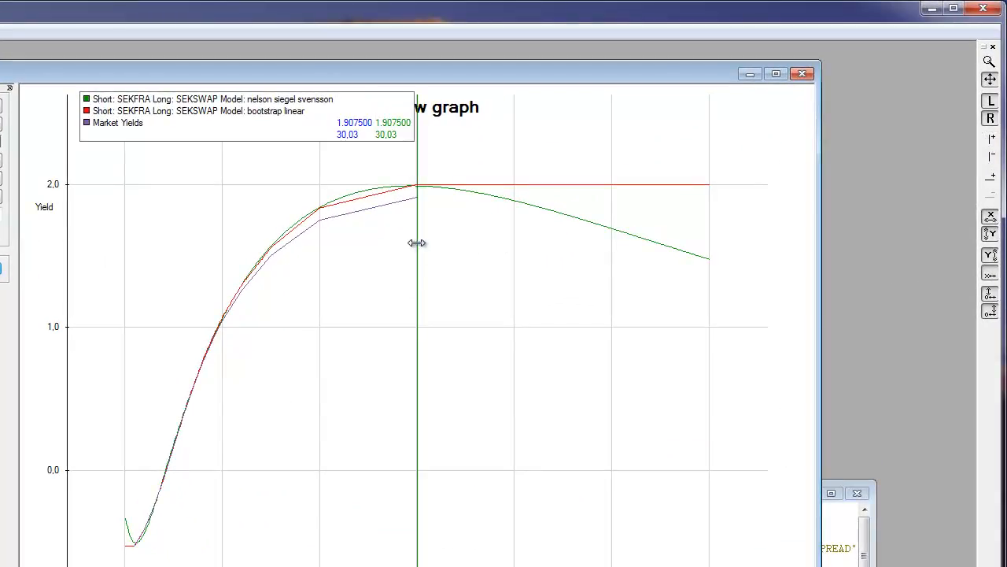
{"action": "left_click_drag", "start_coordinate": [418, 240], "coordinate": [480, 241]}
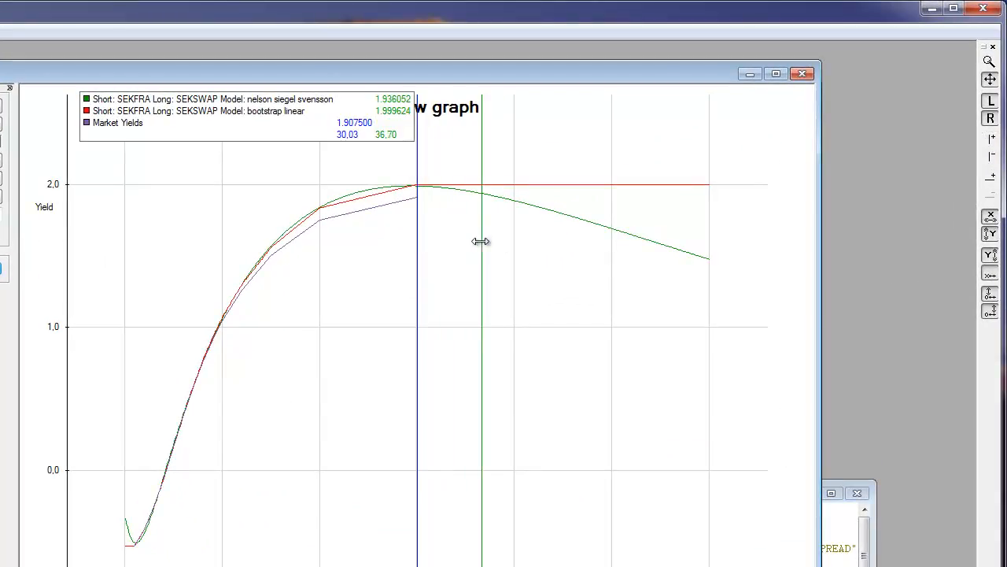
{"action": "left_click", "coordinate": [992, 158]}
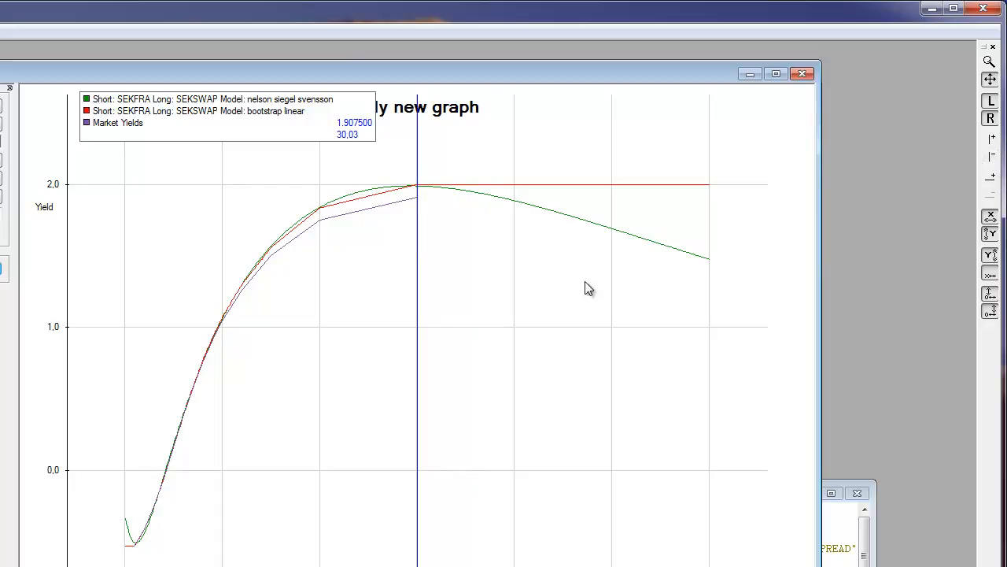
Zoom in on the curves around the 30-year point and restore the full graph view.
{"action": "left_click", "coordinate": [990, 61]}
{"action": "left_click_drag", "start_coordinate": [383, 166], "coordinate": [481, 261]}
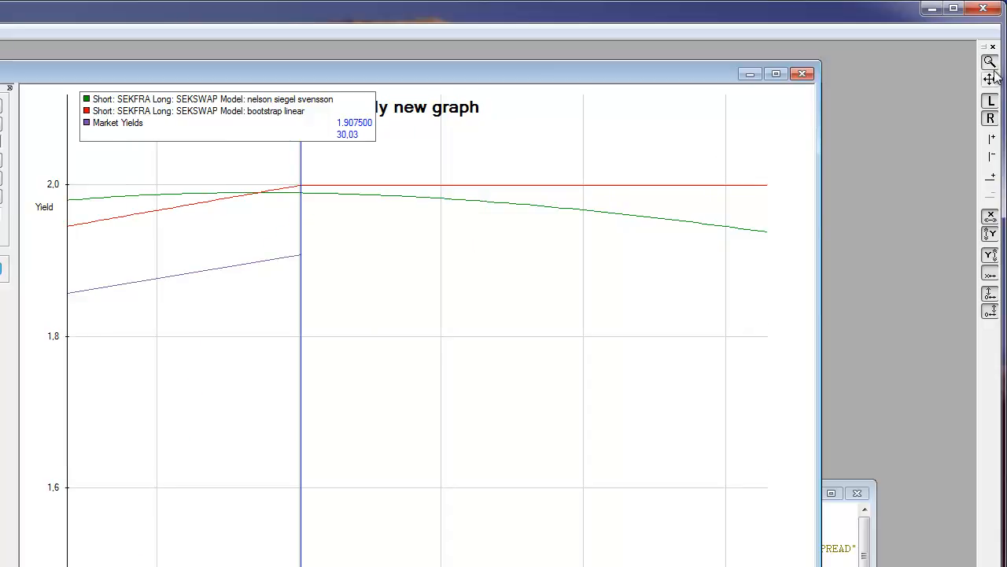
{"action": "left_click", "coordinate": [990, 79]}
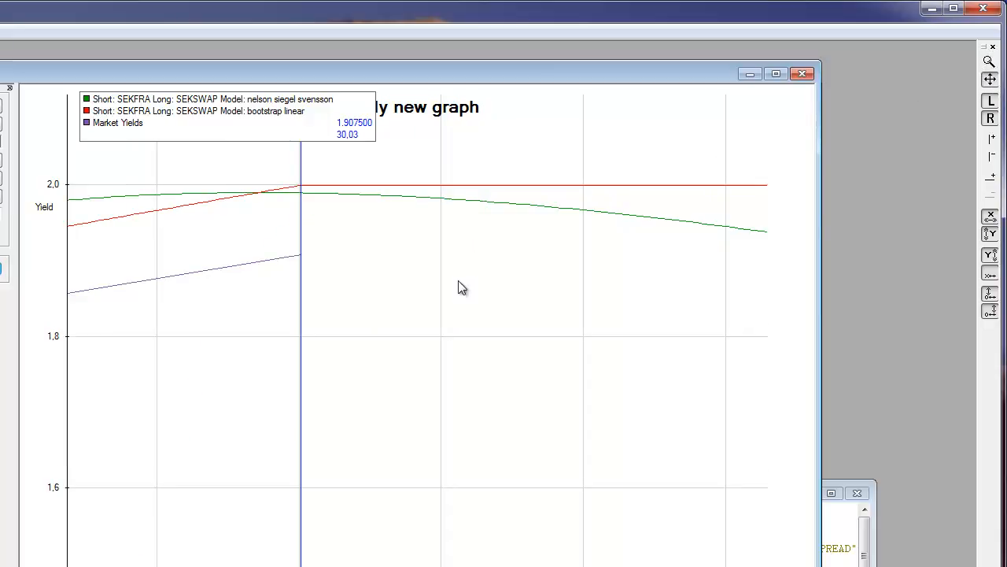
{"action": "double_click", "coordinate": [534, 303]}
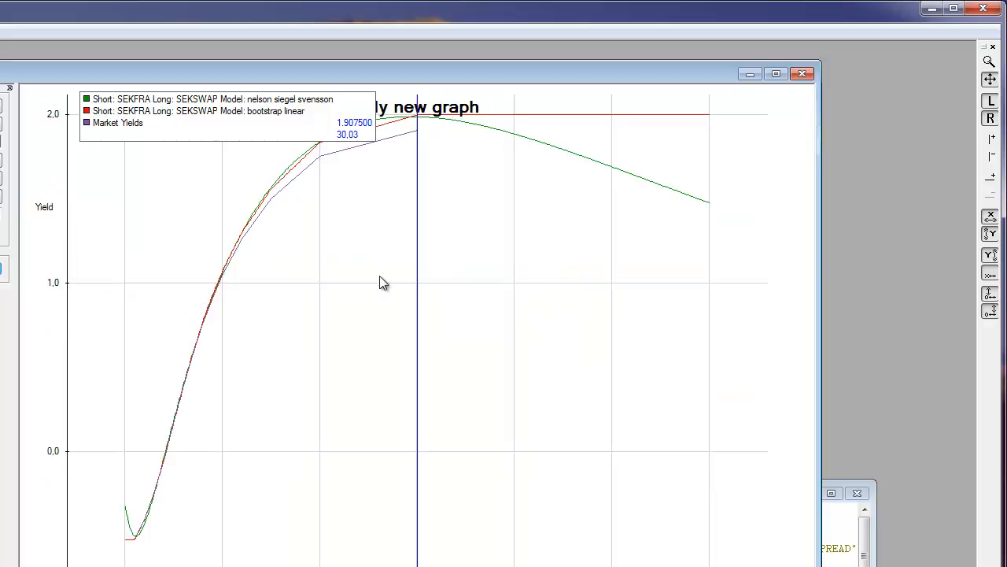
Show diamond-shaped points of size 4 on the Market Yields curve and accept the attachment options.
{"action": "double_click", "coordinate": [410, 136]}
{"action": "left_click", "coordinate": [357, 228]}
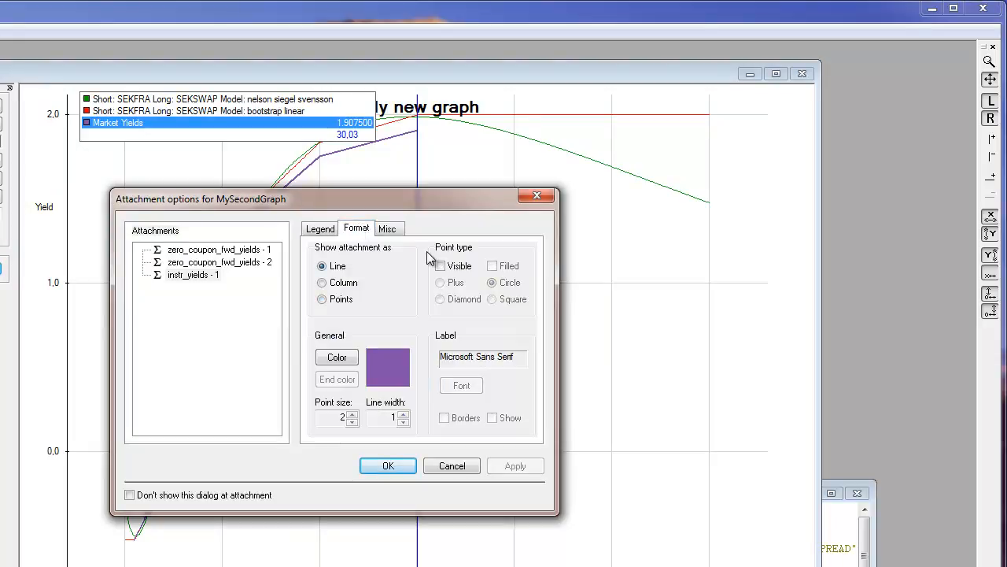
{"action": "left_click", "coordinate": [440, 267]}
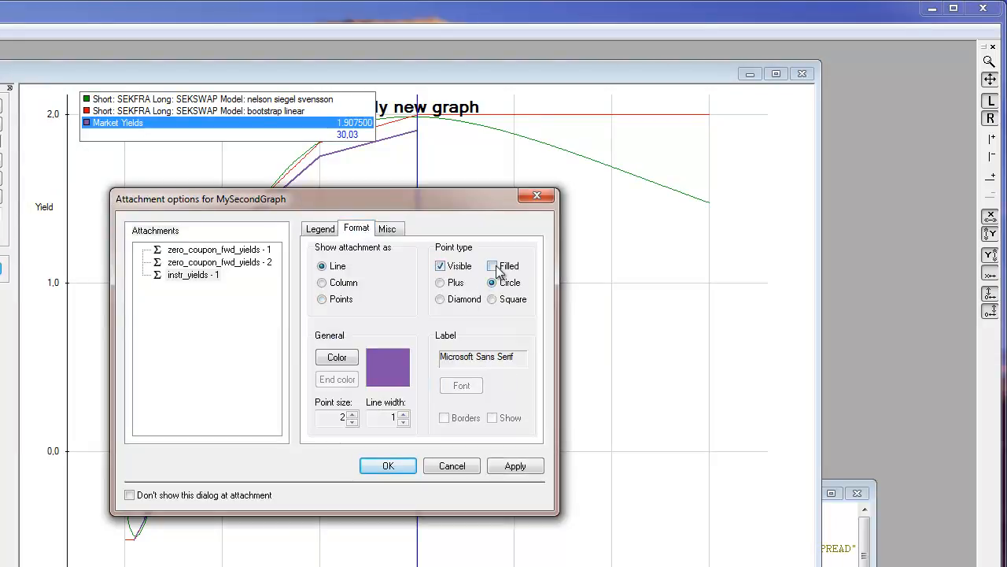
{"action": "left_click", "coordinate": [442, 301]}
{"action": "left_click", "coordinate": [529, 468]}
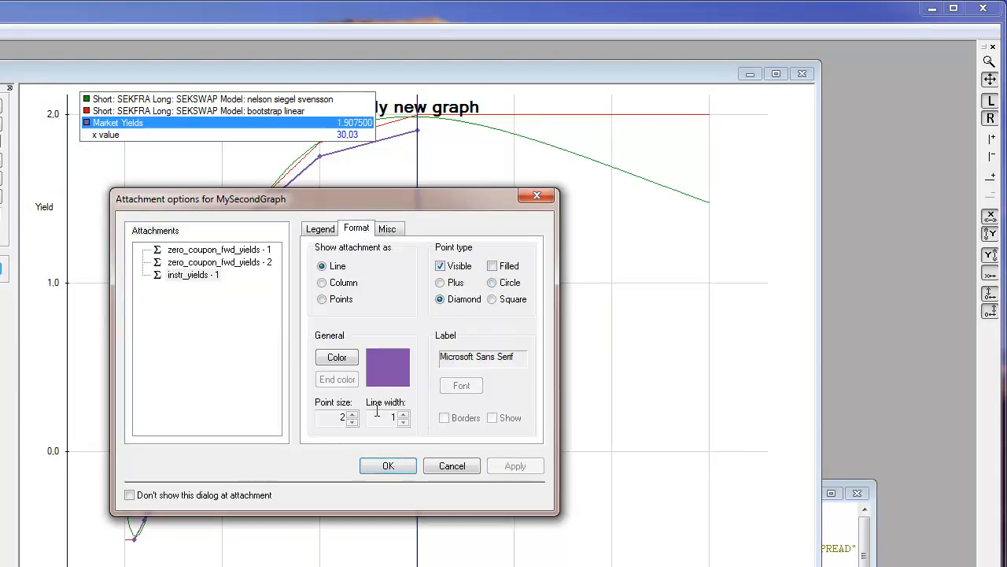
{"action": "double_click", "coordinate": [352, 414]}
{"action": "left_click", "coordinate": [513, 466]}
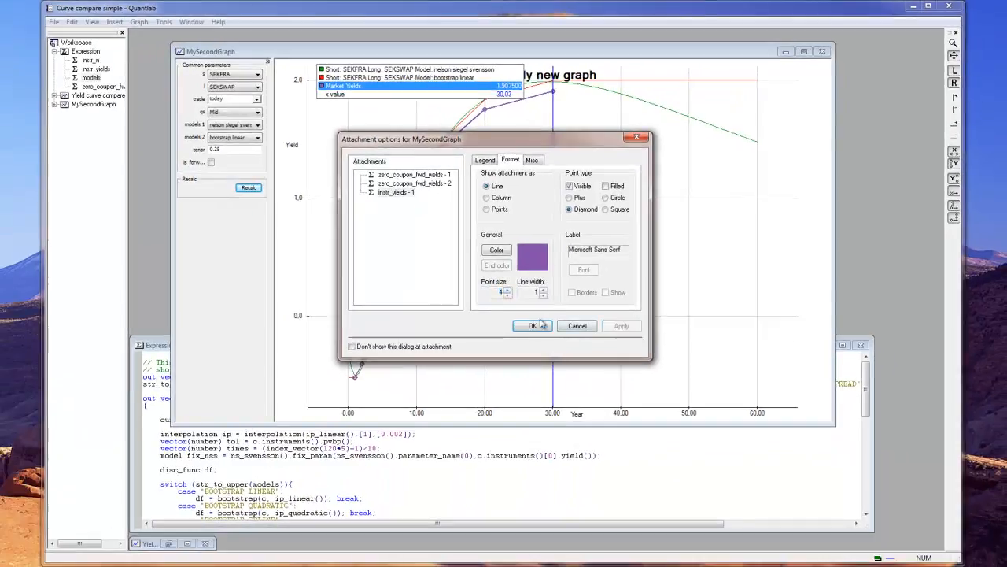
{"action": "left_click", "coordinate": [533, 326]}
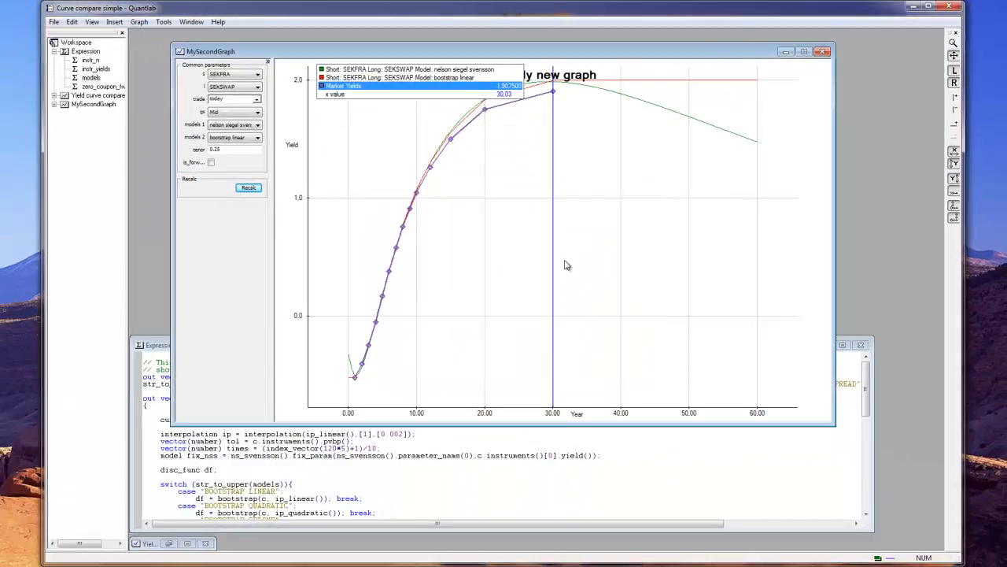
Display the Market Yields curve as points only and move the legend clear of the graph title.
{"action": "double_click", "coordinate": [533, 100]}
{"action": "left_click", "coordinate": [488, 210]}
{"action": "left_click", "coordinate": [618, 326]}
{"action": "left_click", "coordinate": [533, 326]}
{"action": "left_click", "coordinate": [492, 246]}
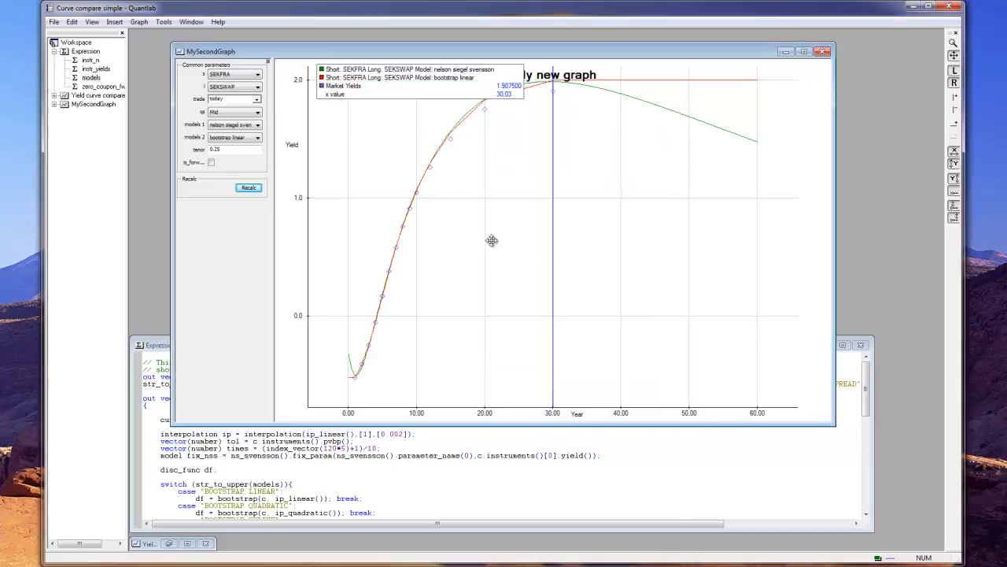
{"action": "left_click_drag", "start_coordinate": [448, 88], "coordinate": [408, 87]}
{"action": "left_click", "coordinate": [468, 172]}
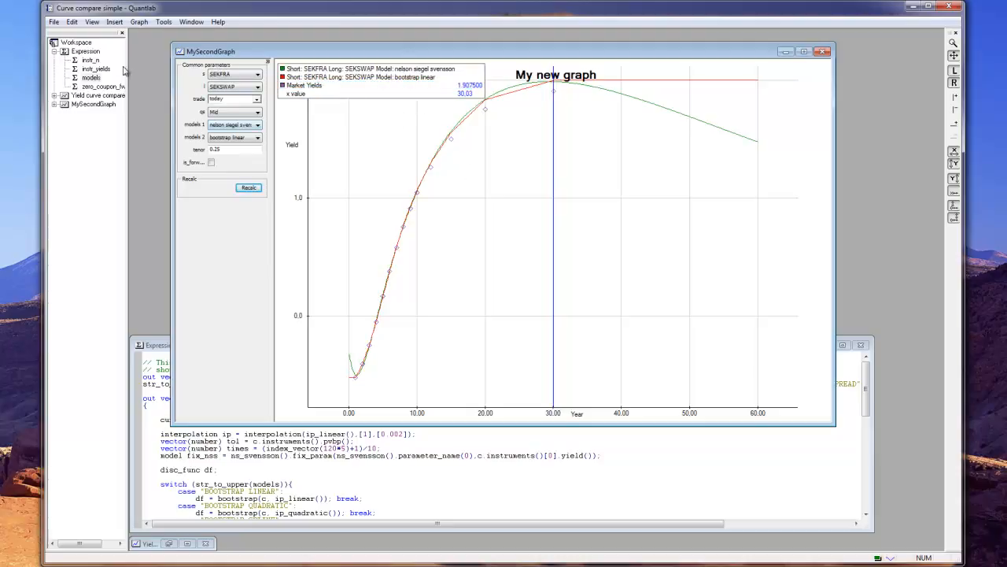
Attach instr_n to the graph as labels for the instr_yields - 1 curve.
{"action": "left_click", "coordinate": [91, 62]}
{"action": "left_click_drag", "start_coordinate": [90, 62], "coordinate": [378, 145]}
{"action": "left_click", "coordinate": [476, 239]}
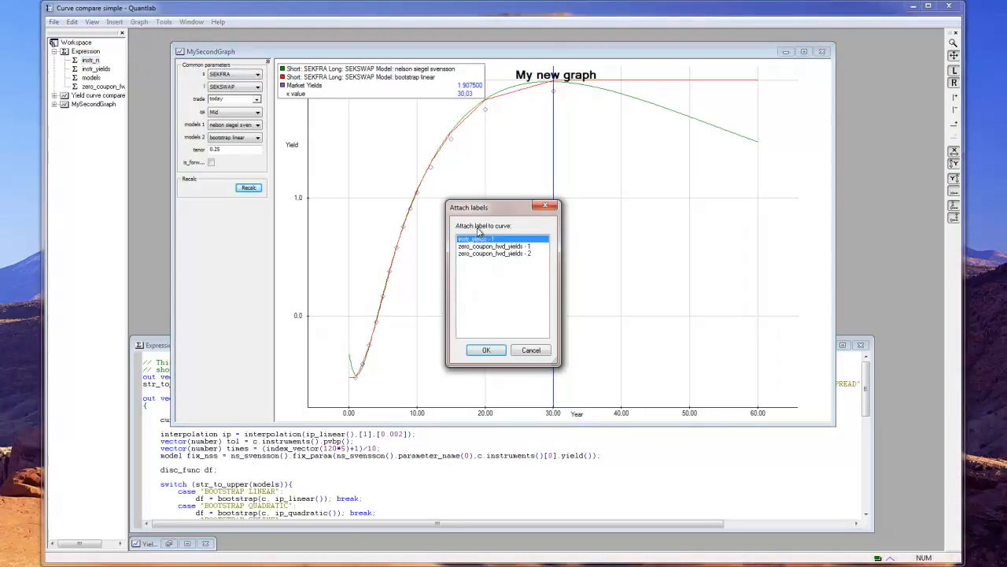
{"action": "left_click", "coordinate": [482, 351]}
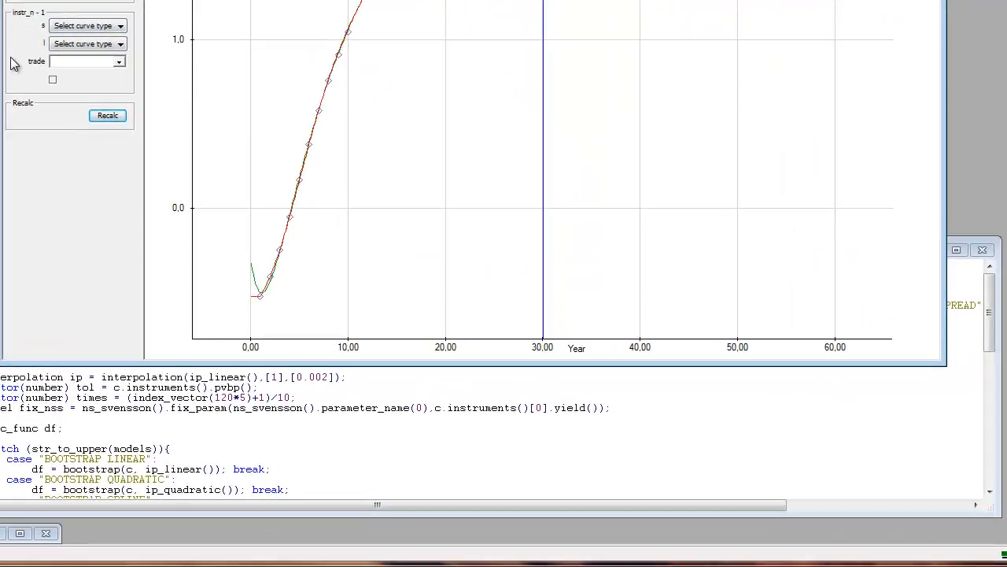
Merge the s, l and trade parameters of instr_n - 1 into the matching common parameters.
{"action": "right_click", "coordinate": [175, 206]}
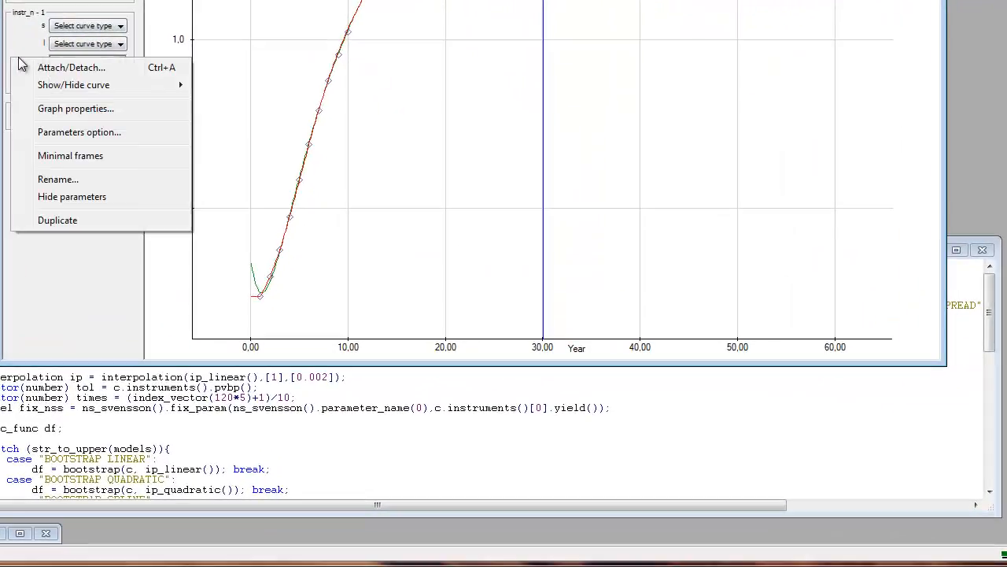
{"action": "left_click", "coordinate": [51, 130]}
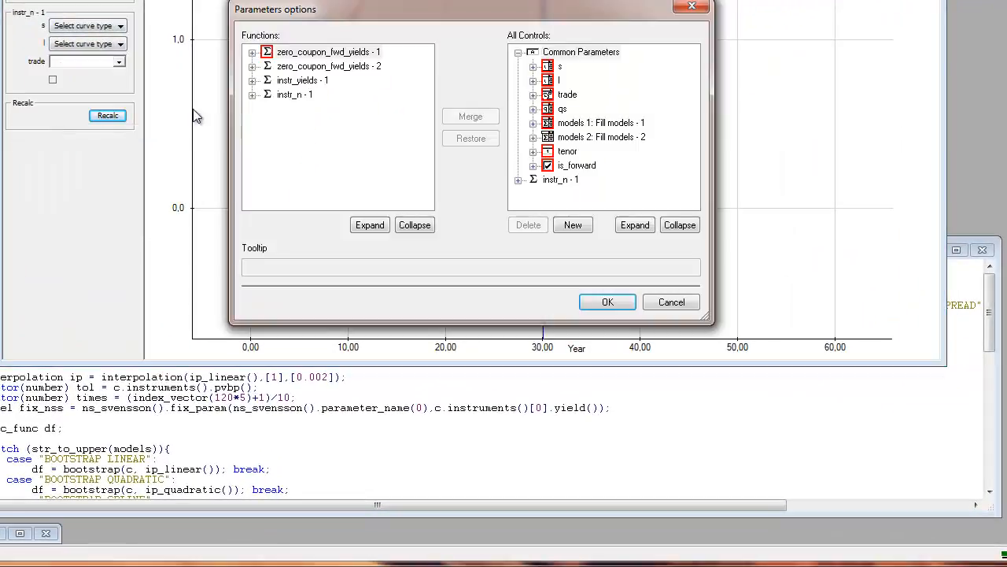
{"action": "left_click", "coordinate": [252, 95]}
{"action": "left_click", "coordinate": [283, 109]}
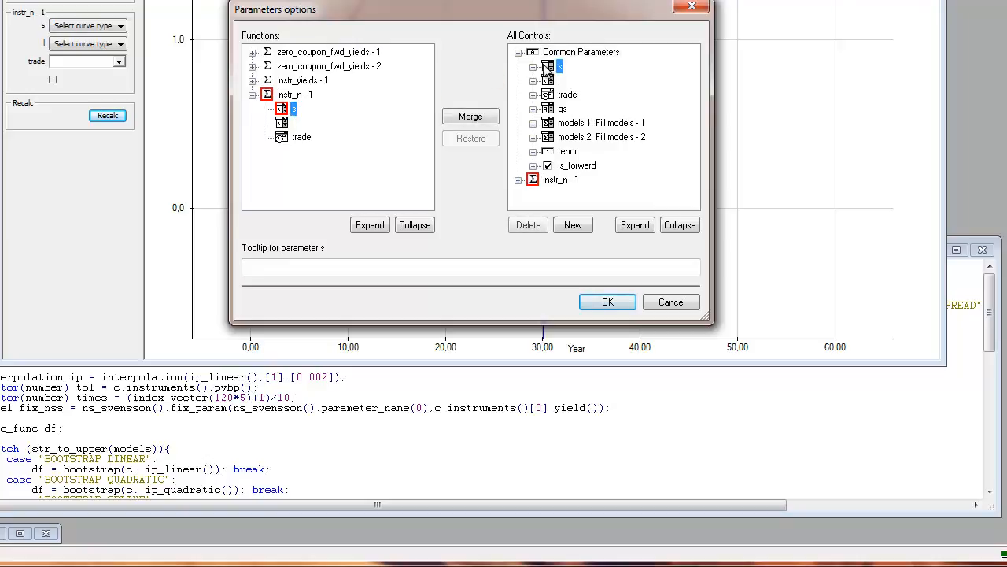
{"action": "left_click_drag", "start_coordinate": [543, 66], "coordinate": [544, 67]}
{"action": "left_click_drag", "start_coordinate": [281, 123], "coordinate": [543, 81]}
{"action": "left_click_drag", "start_coordinate": [299, 136], "coordinate": [563, 95]}
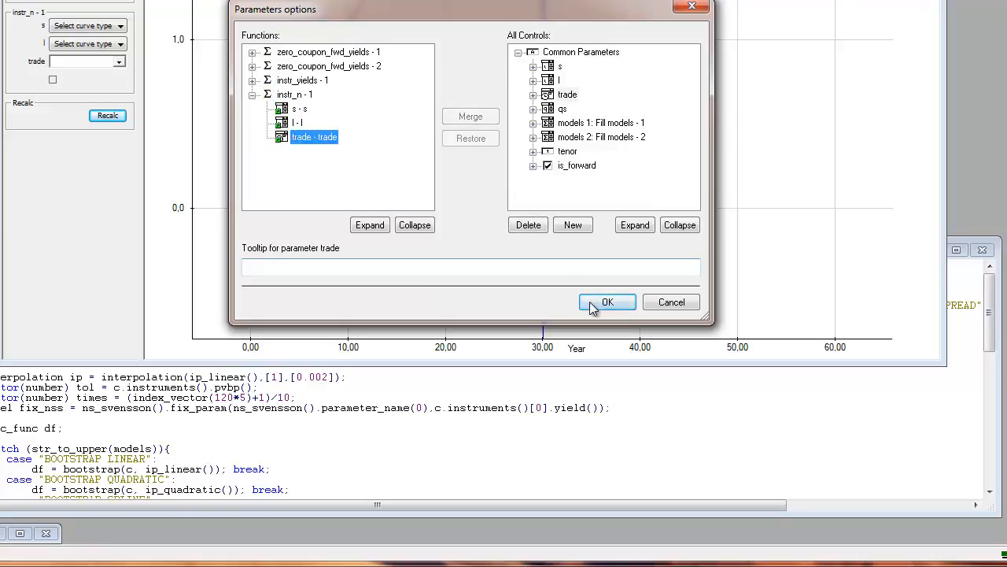
{"action": "left_click", "coordinate": [606, 303]}
{"action": "left_click", "coordinate": [123, 28]}
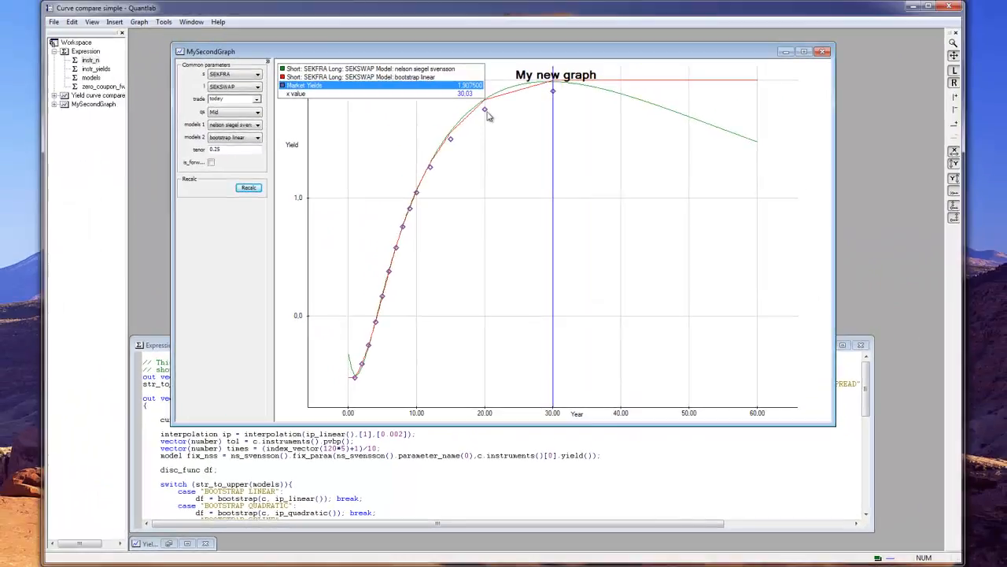
Show labels on the Market Yields points and spread the SEKSwap10Y to SEKSwap30Y labels clear of their points.
{"action": "double_click", "coordinate": [485, 111]}
{"action": "left_click", "coordinate": [585, 293]}
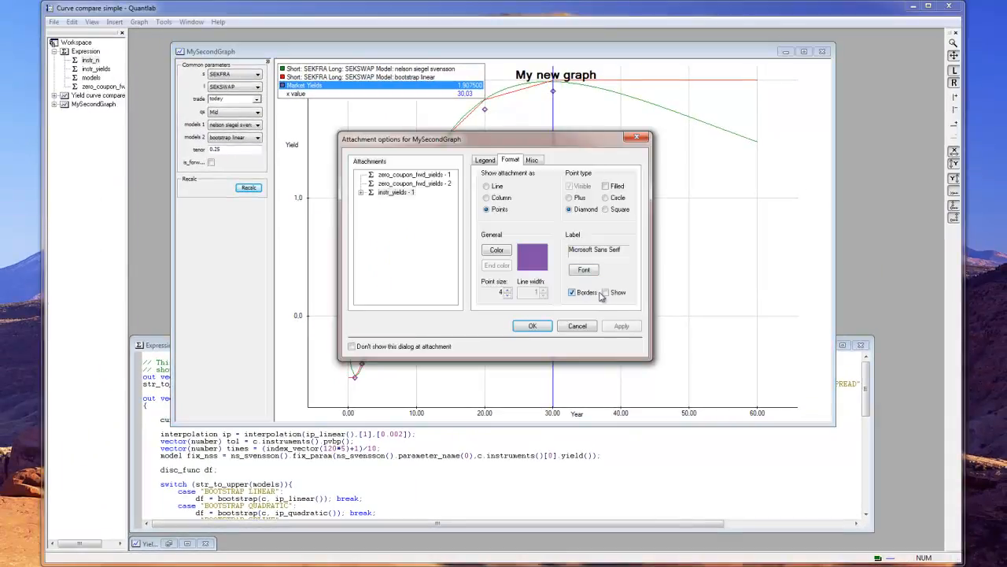
{"action": "left_click", "coordinate": [611, 293]}
{"action": "left_click", "coordinate": [621, 325]}
{"action": "left_click", "coordinate": [532, 326]}
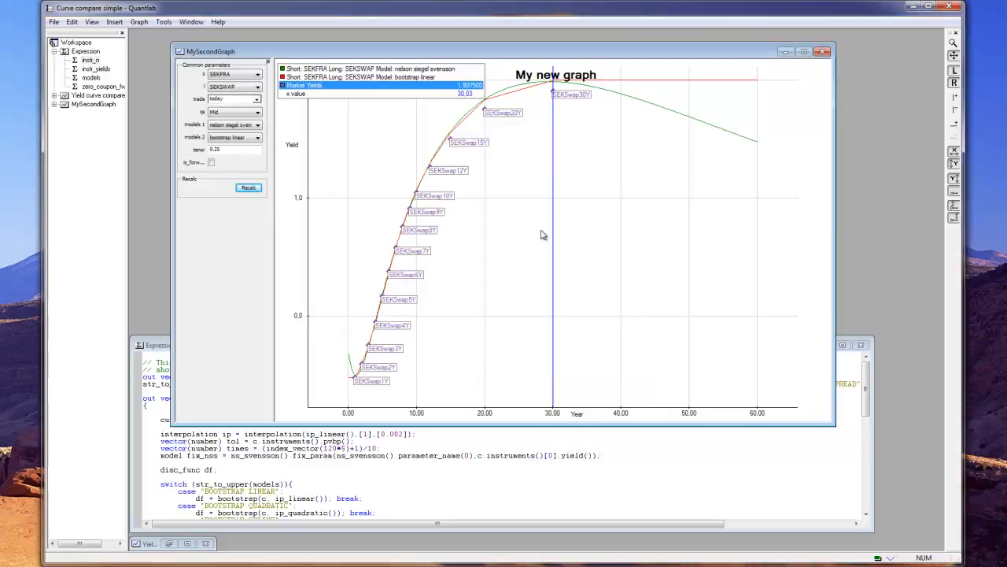
{"action": "left_click_drag", "start_coordinate": [513, 118], "coordinate": [606, 107]}
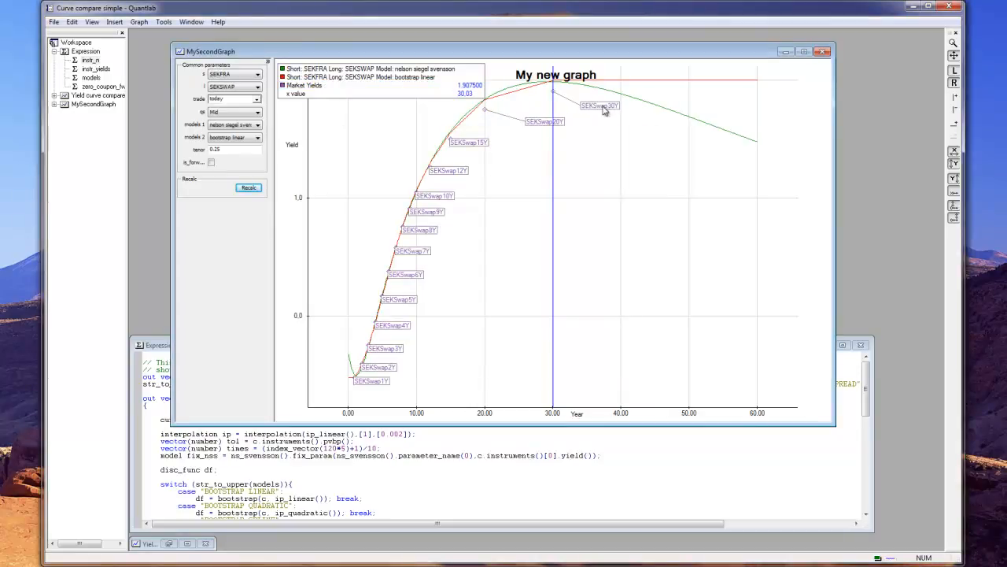
{"action": "left_click_drag", "start_coordinate": [465, 150], "coordinate": [499, 216]}
Recalculate the graph with the forward option enabled and models 1 set to tension spline spread.
{"action": "left_click", "coordinate": [249, 188]}
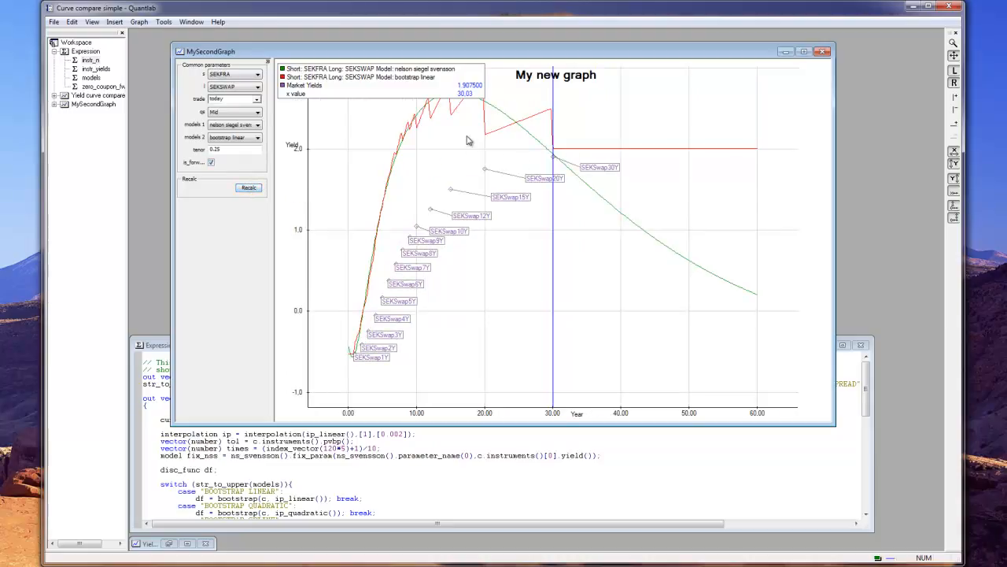
{"action": "left_click", "coordinate": [247, 128]}
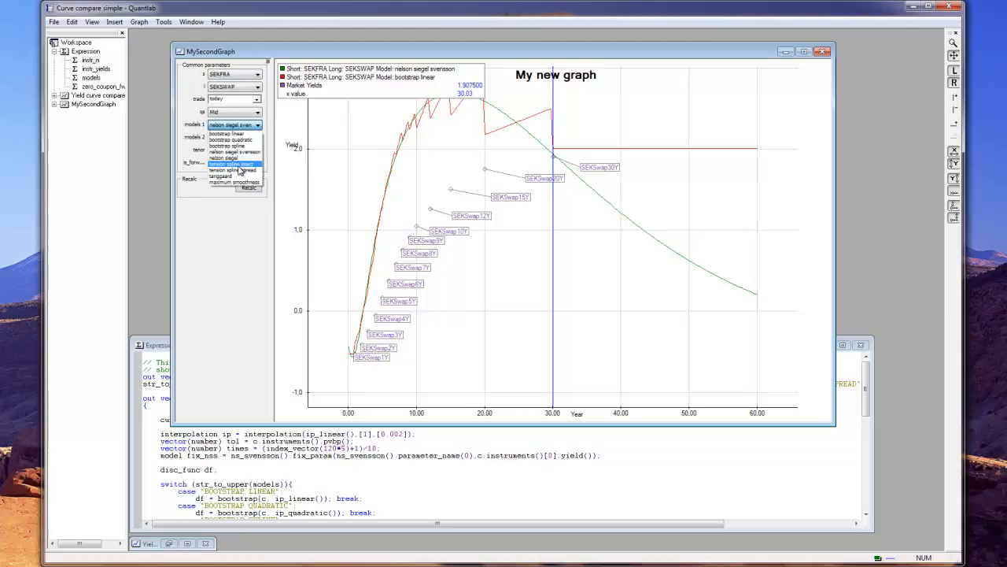
{"action": "left_click", "coordinate": [240, 170]}
{"action": "left_click", "coordinate": [248, 188]}
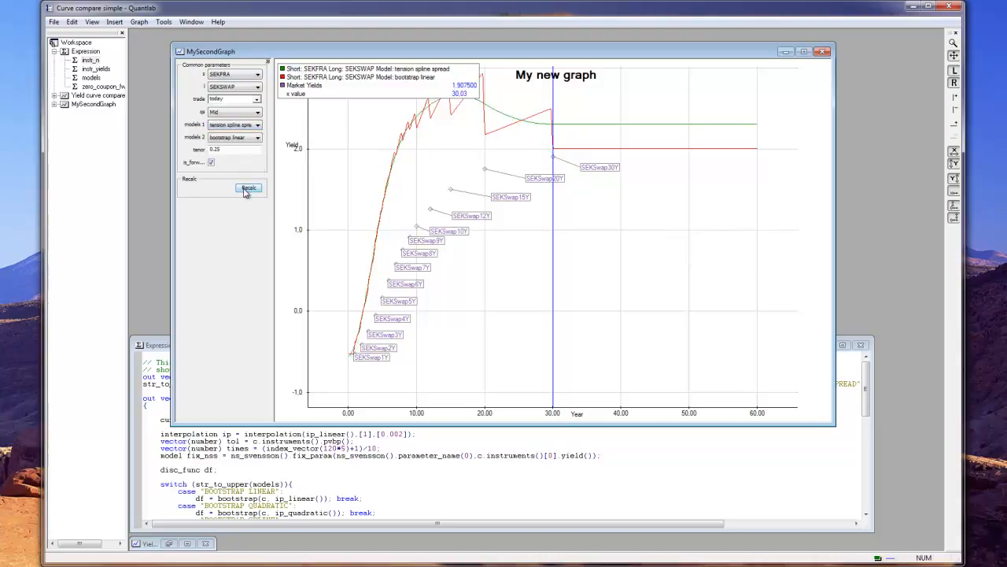
Set models 2 to bootstrap quadratic, recalculate the graph and inspect the resulting forward curves.
{"action": "left_click", "coordinate": [237, 138]}
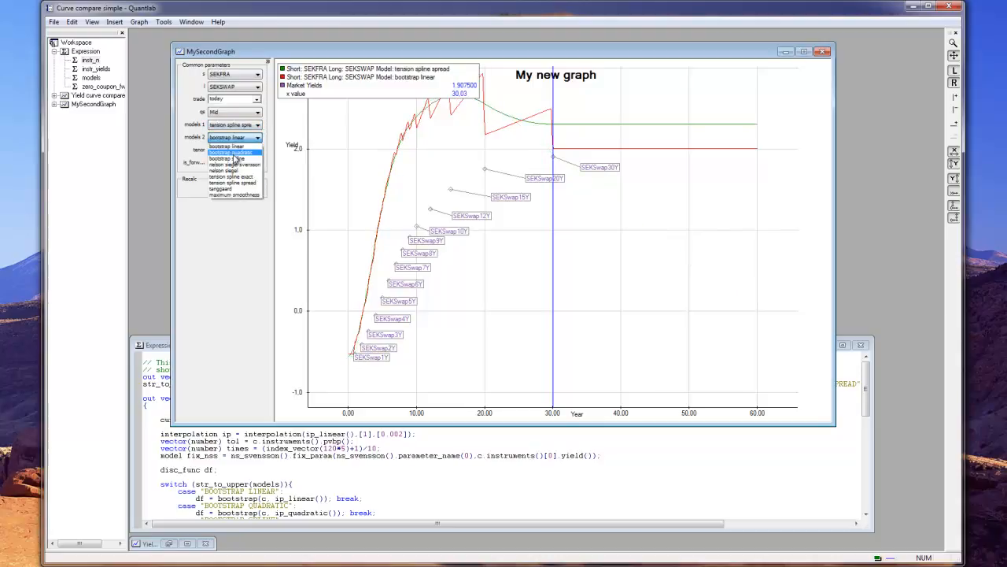
{"action": "left_click", "coordinate": [234, 154]}
{"action": "left_click", "coordinate": [248, 188]}
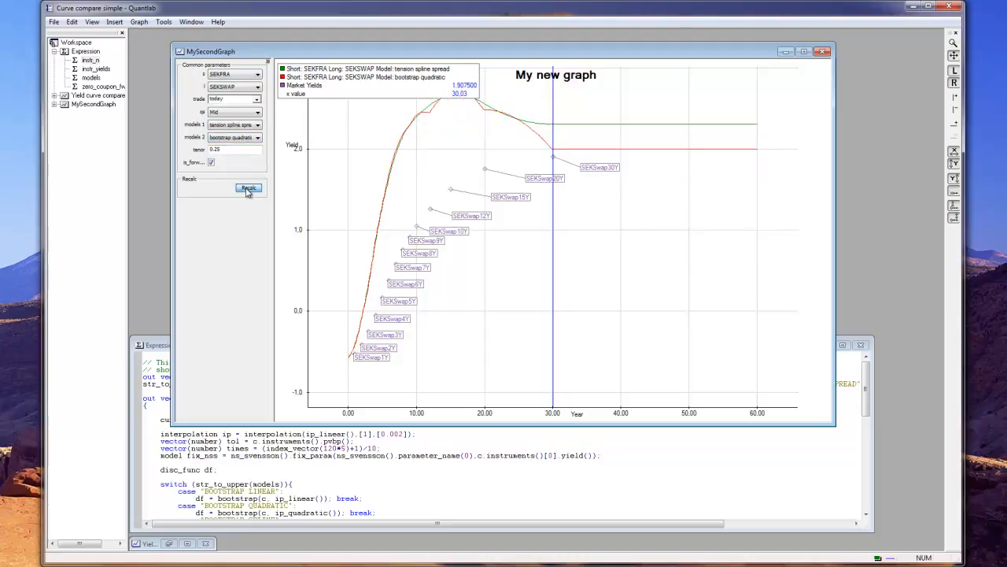
{"action": "left_click_drag", "start_coordinate": [458, 140], "coordinate": [466, 159]}
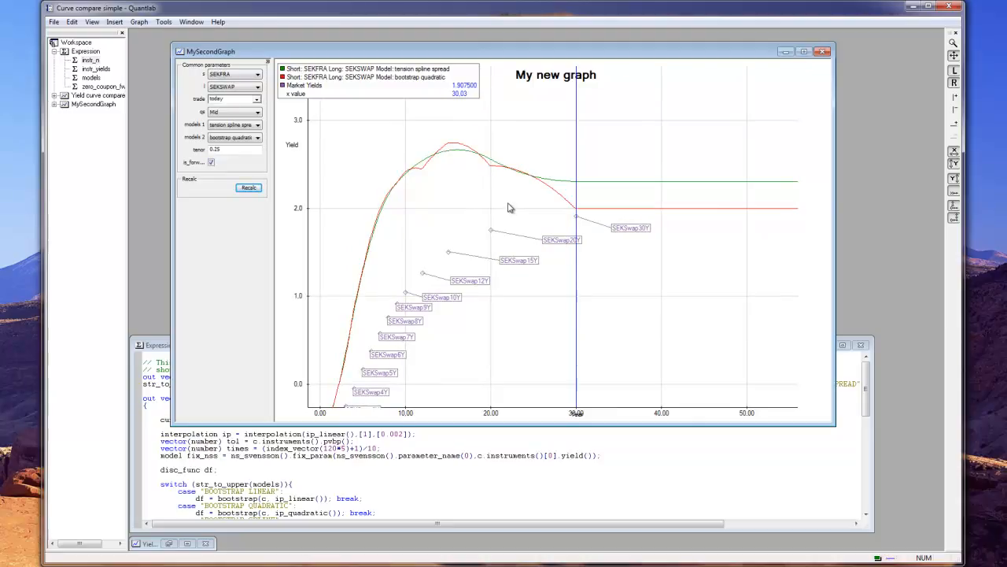
{"action": "scroll", "coordinate": [509, 208], "scroll_direction": "down", "scroll_amount": 1}
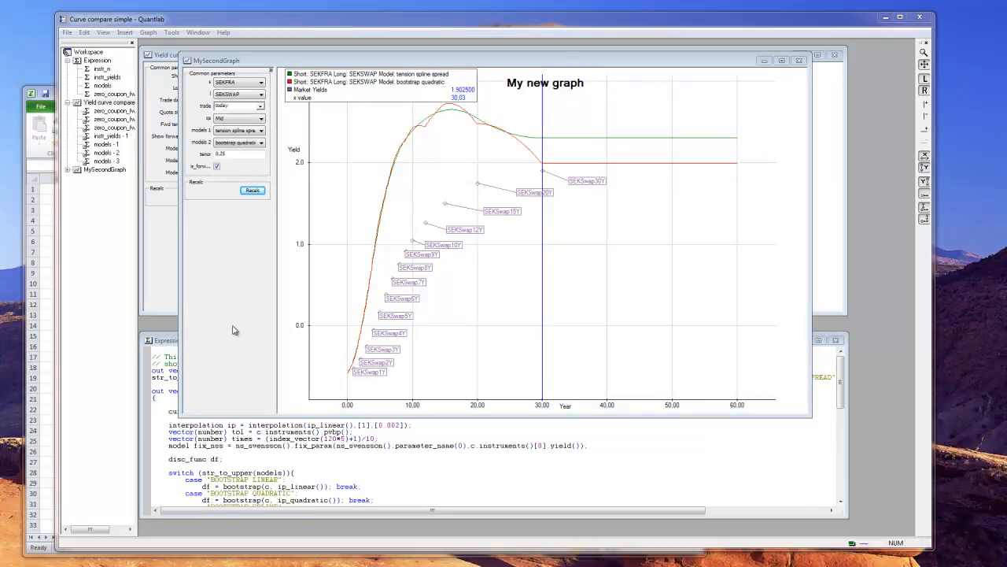
Copy the market spot yields curve data from the Yield curve compare graph into Excel at cell C4.
{"action": "left_click", "coordinate": [168, 296]}
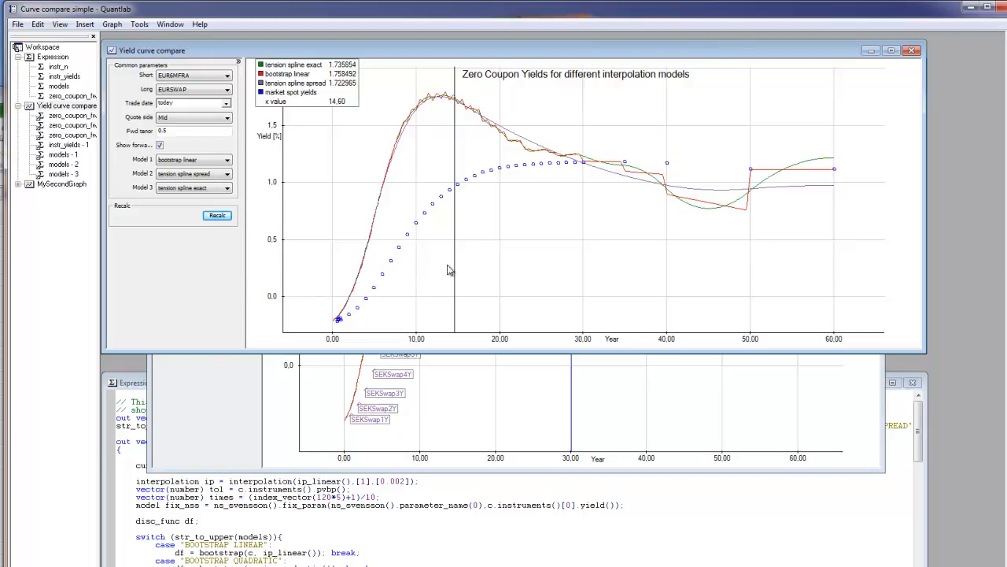
{"action": "left_click", "coordinate": [475, 180]}
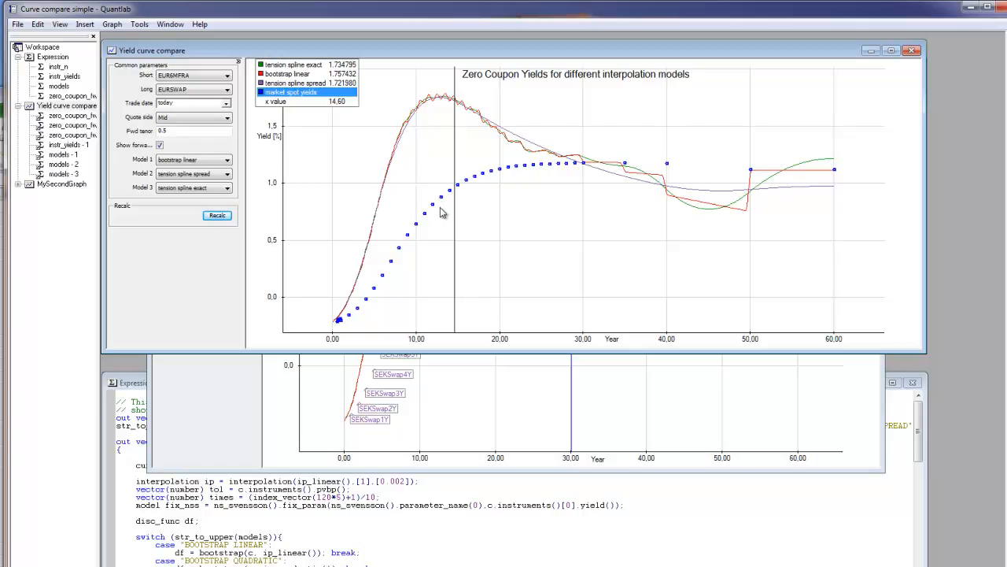
{"action": "left_click", "coordinate": [1, 275]}
{"action": "left_click", "coordinate": [72, 245]}
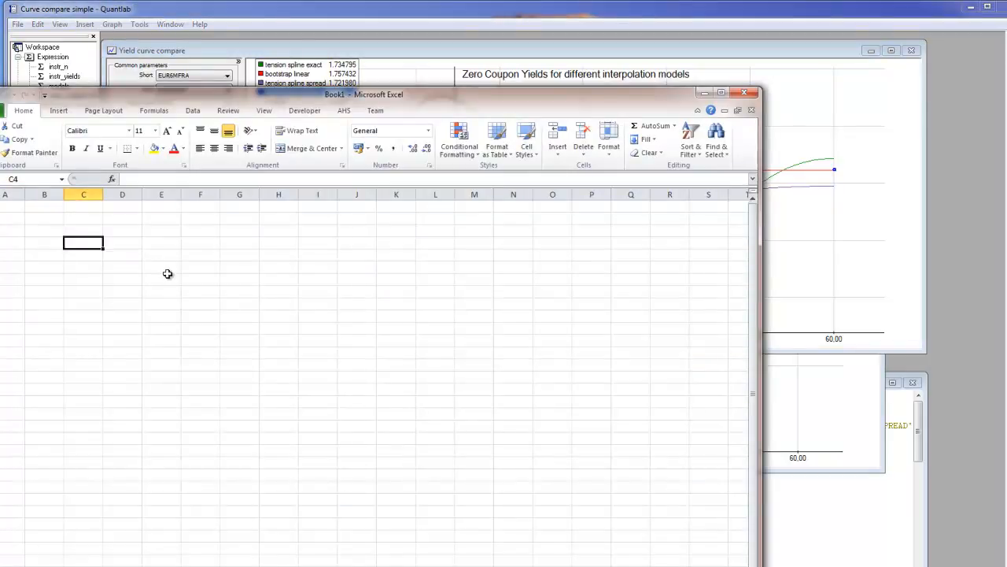
{"action": "key", "text": "ctrl+v"}
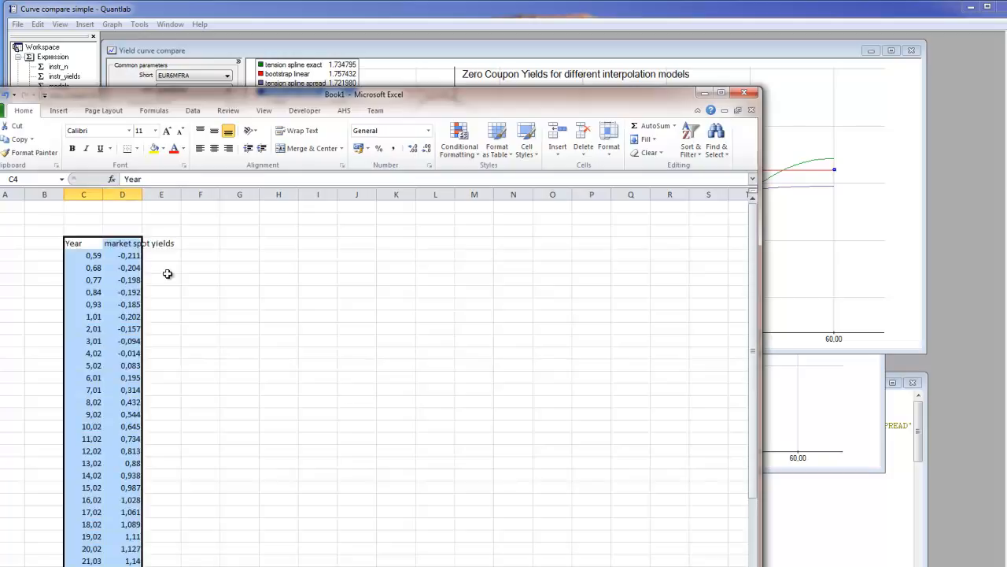
Copy the tension spline spread curve data from Quantlab into Excel at cell G4 and widen column H to show more decimals.
{"action": "left_click", "coordinate": [518, 57]}
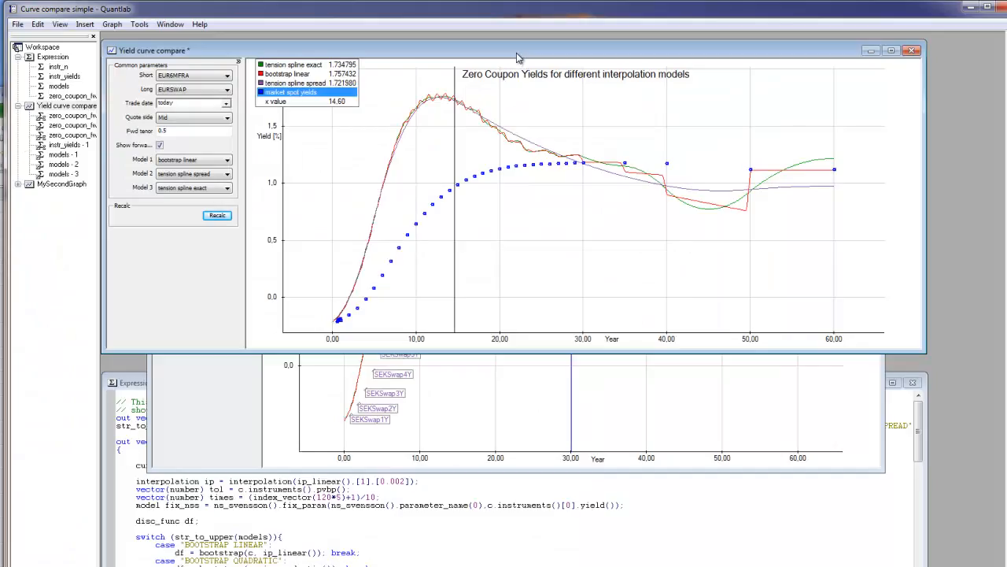
{"action": "left_click", "coordinate": [535, 148]}
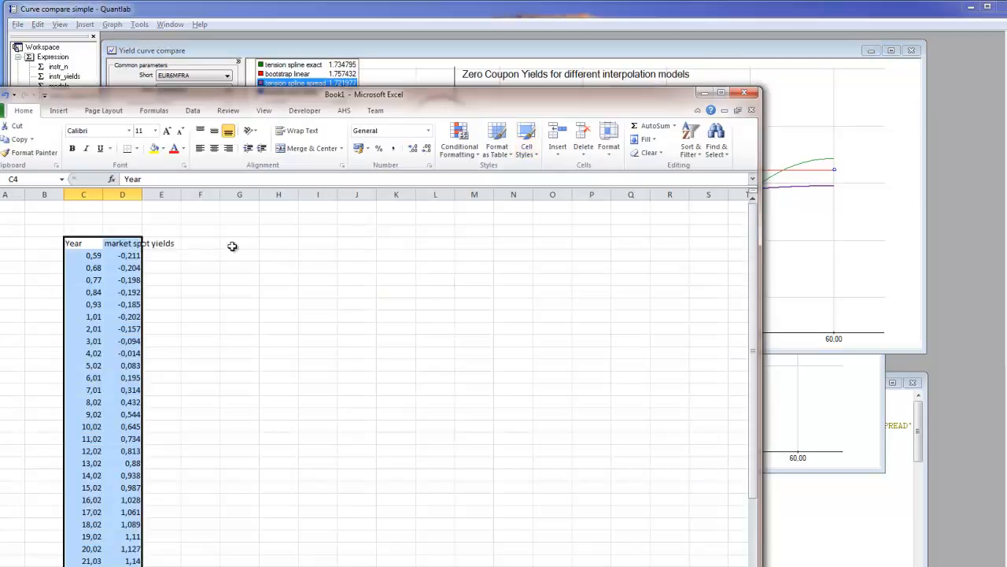
{"action": "left_click", "coordinate": [232, 246]}
{"action": "key", "text": "ctrl+v"}
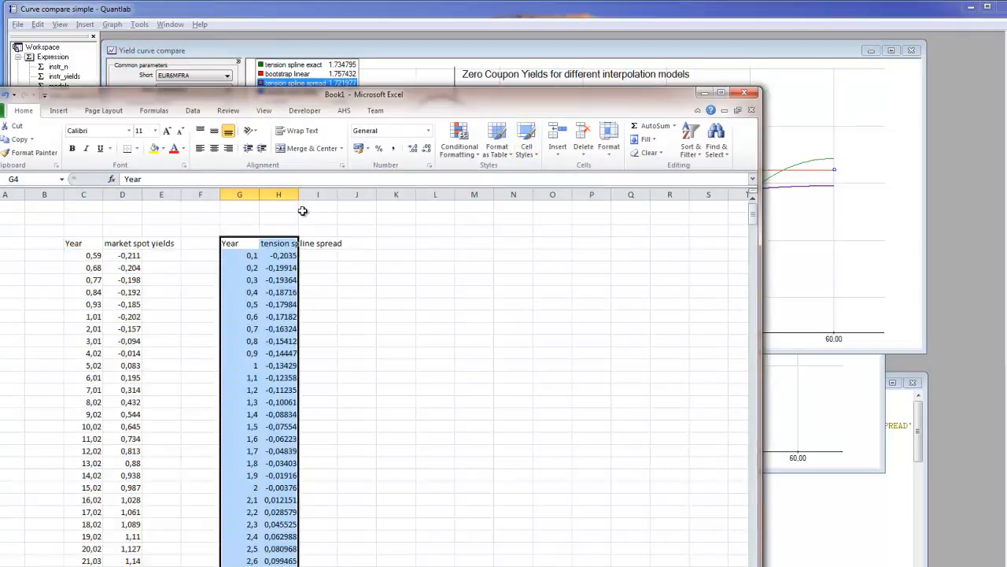
{"action": "left_click_drag", "start_coordinate": [298, 195], "coordinate": [332, 198]}
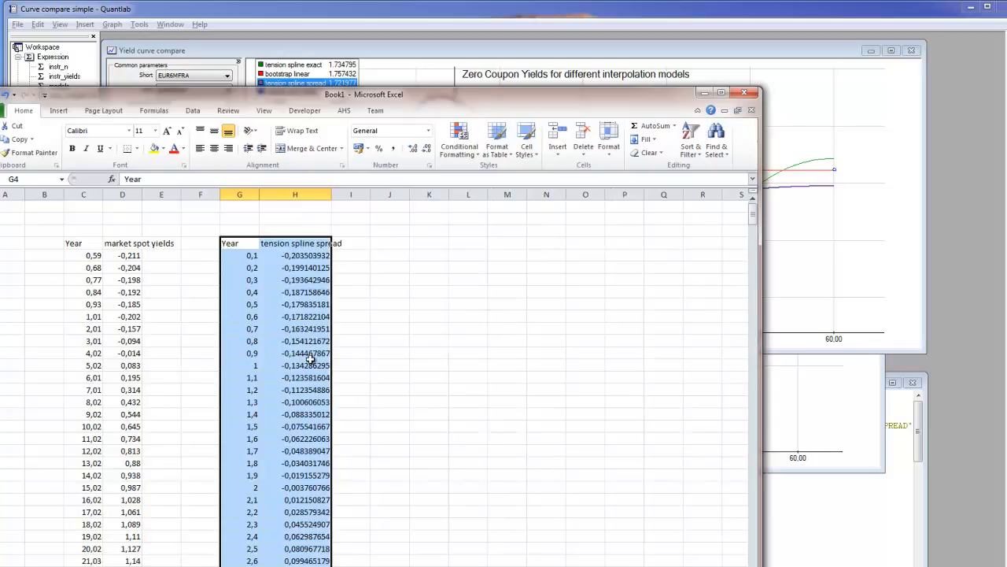
{"action": "left_click", "coordinate": [360, 356]}
Copy the whole Yield curve compare graph from Quantlab into Excel as a picture at cell J4 and widen the Excel window.
{"action": "left_click", "coordinate": [488, 55]}
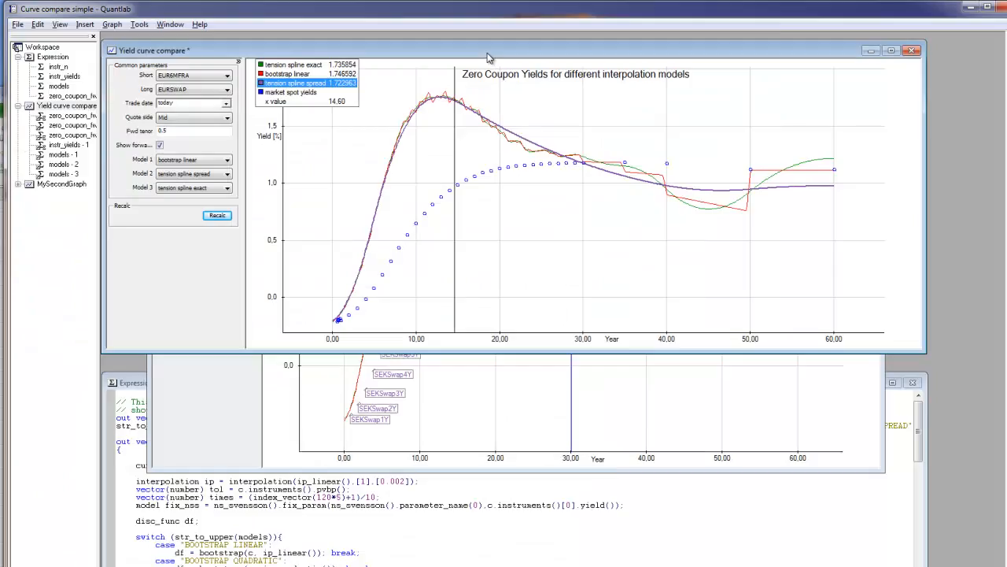
{"action": "left_click", "coordinate": [373, 133]}
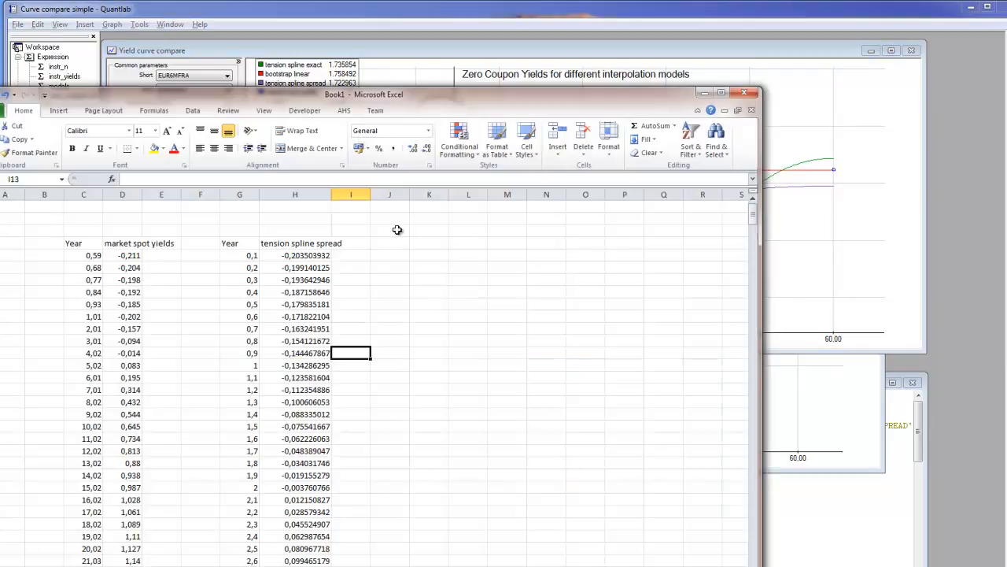
{"action": "left_click", "coordinate": [394, 243]}
{"action": "key", "text": "ctrl+v"}
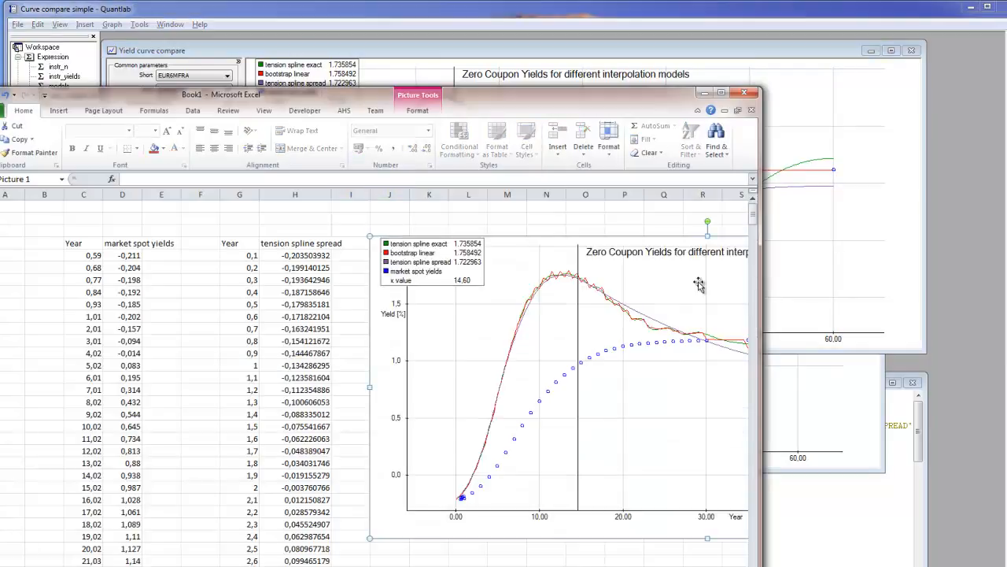
{"action": "left_click_drag", "start_coordinate": [761, 296], "coordinate": [992, 325]}
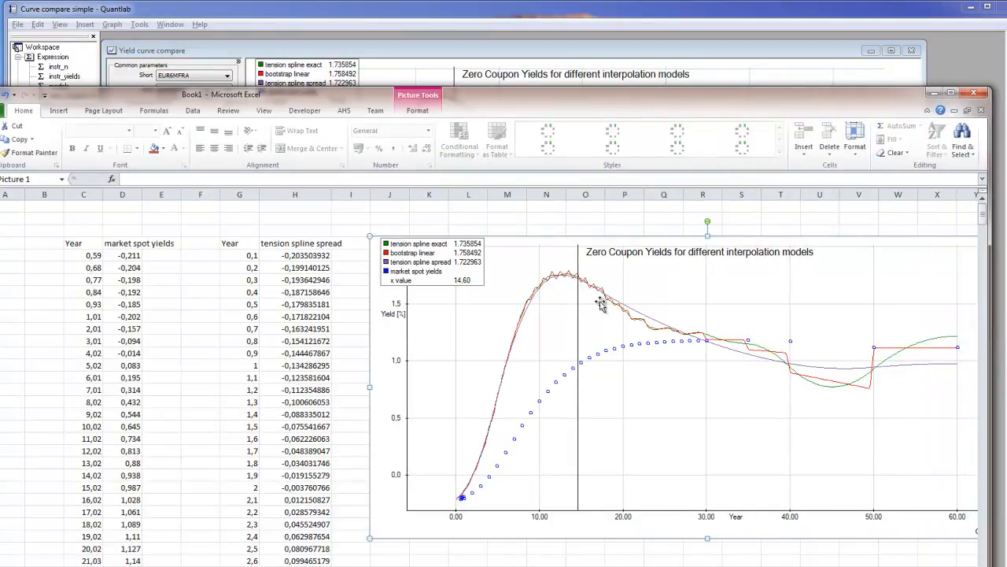